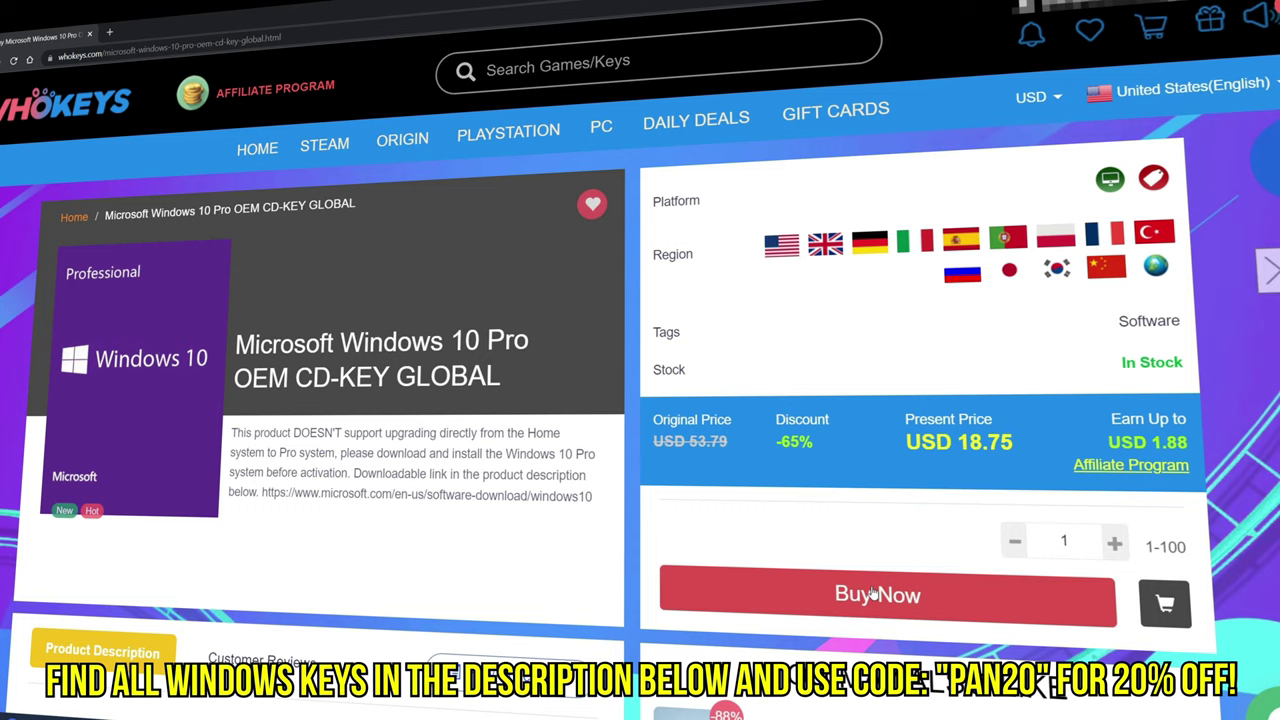
Buy the Microsoft Windows 10 Pro OEM key, applying promotion code PAN20 and paying with the preselected PayPal card option
left_click(874, 594)
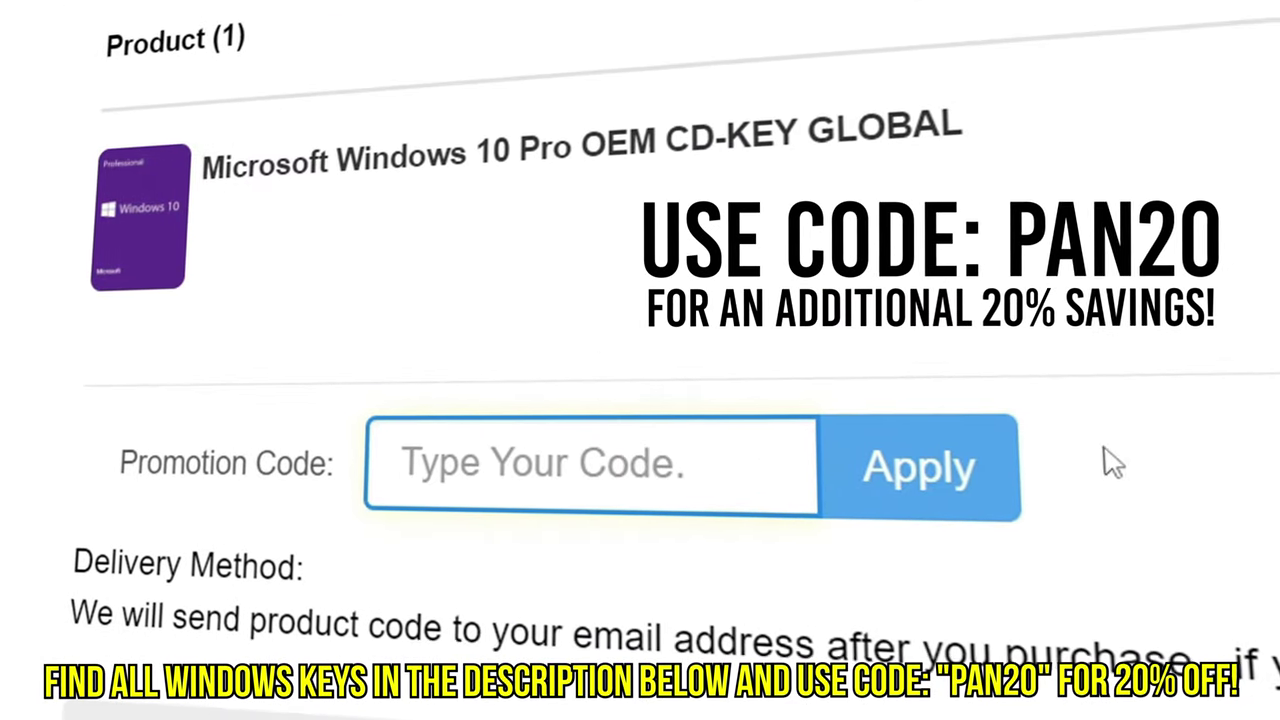
key("Tab")
type("PAN20")
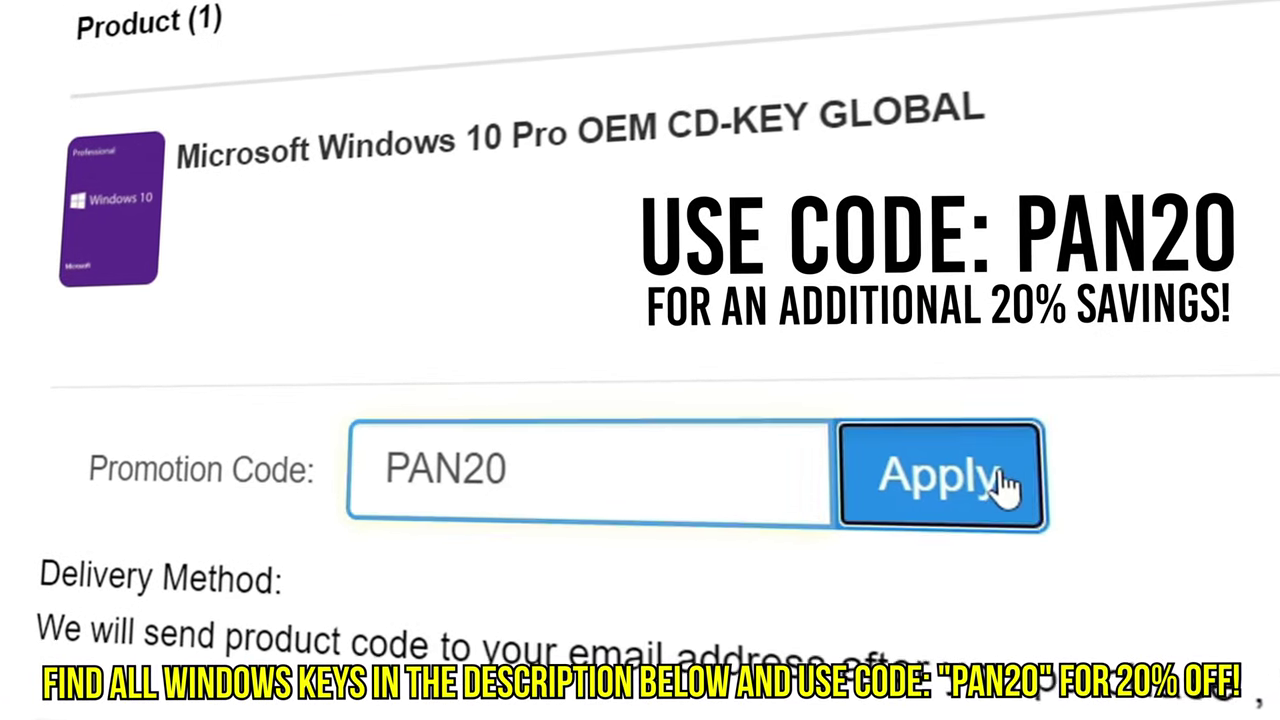
left_click(1000, 490)
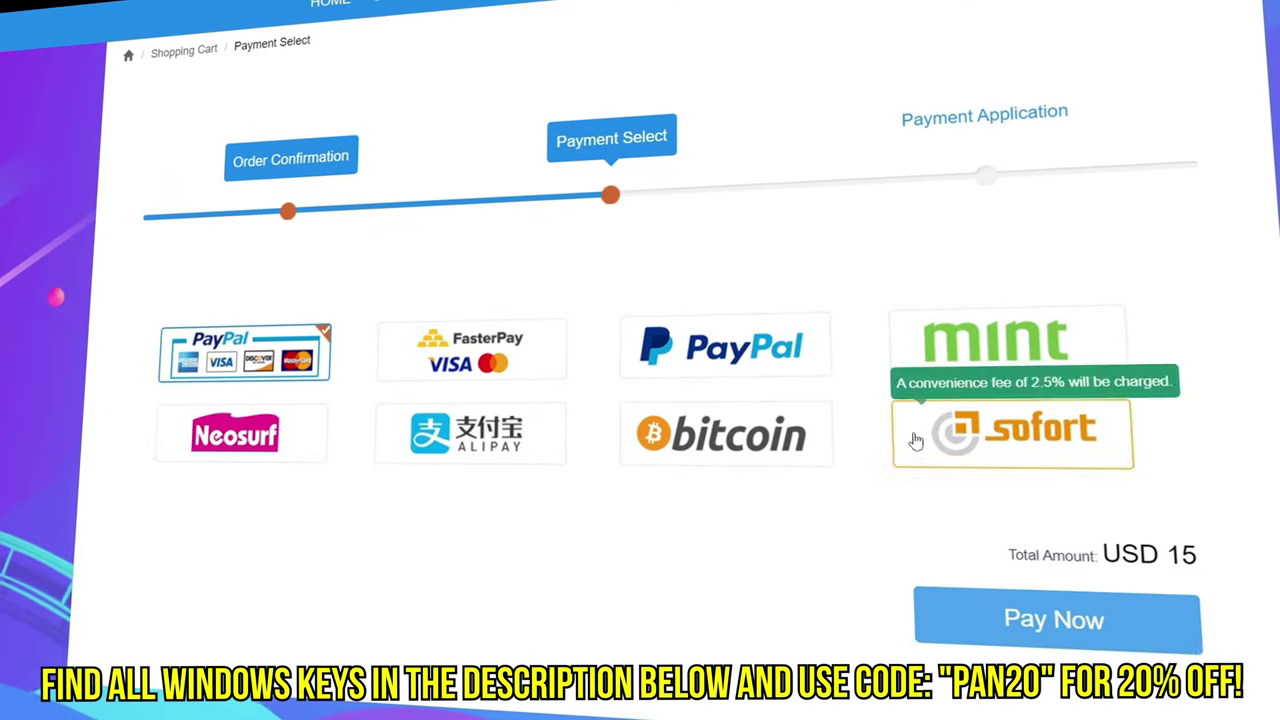
left_click(1071, 612)
Copy the purchased Windows product key from the completed order's details
left_click_drag(951, 414, 650, 414)
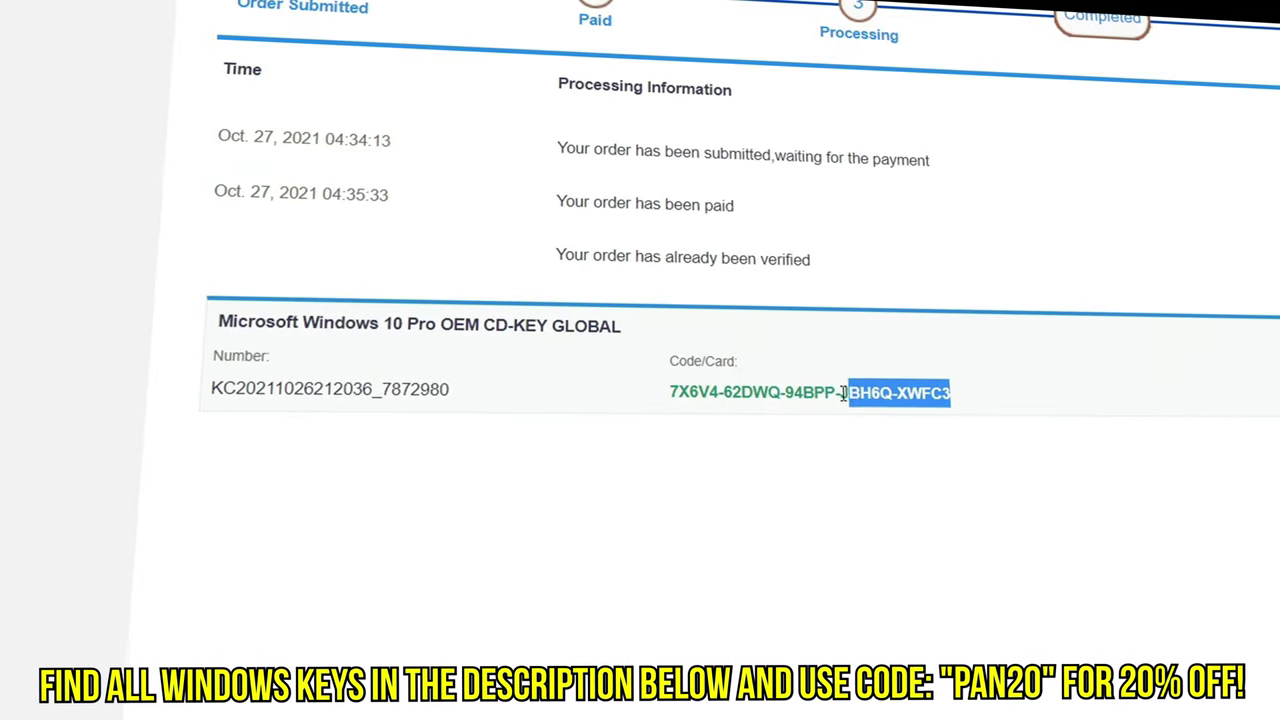
right_click(856, 400)
left_click(889, 416)
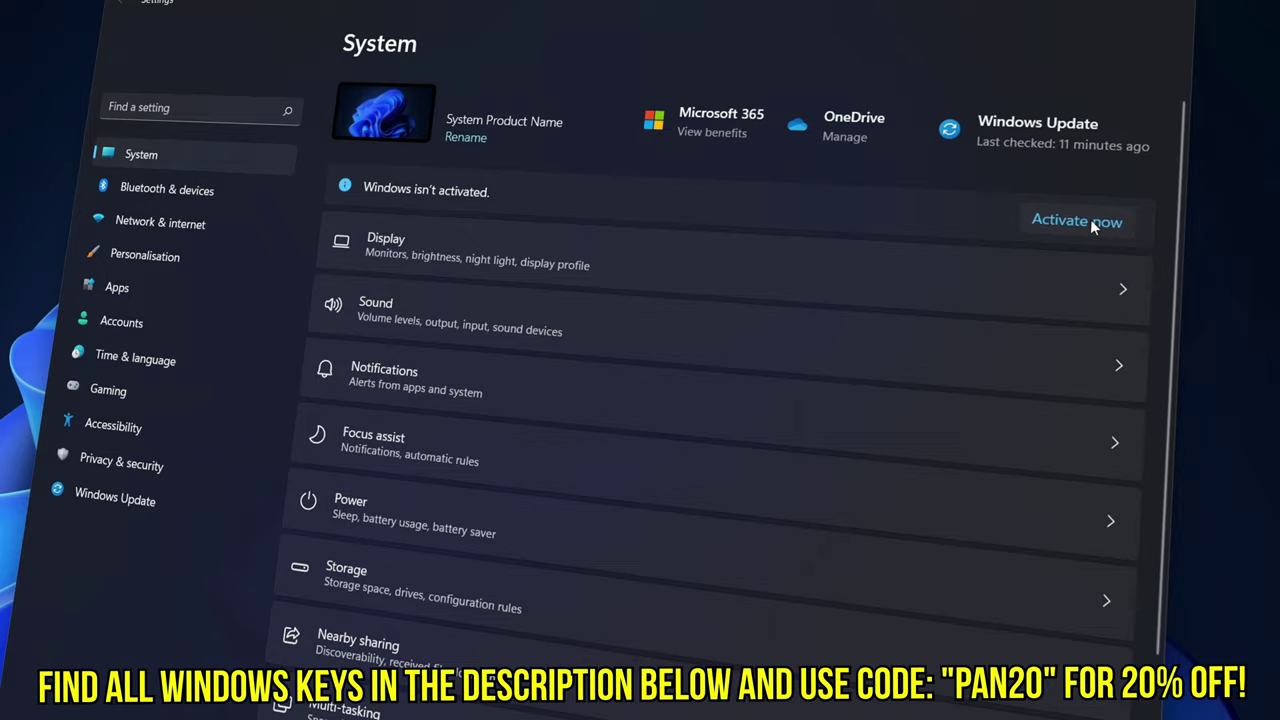
In Windows Settings, change the product key by pasting the purchased key and activate Windows with it
left_click(1090, 219)
left_click(1049, 256)
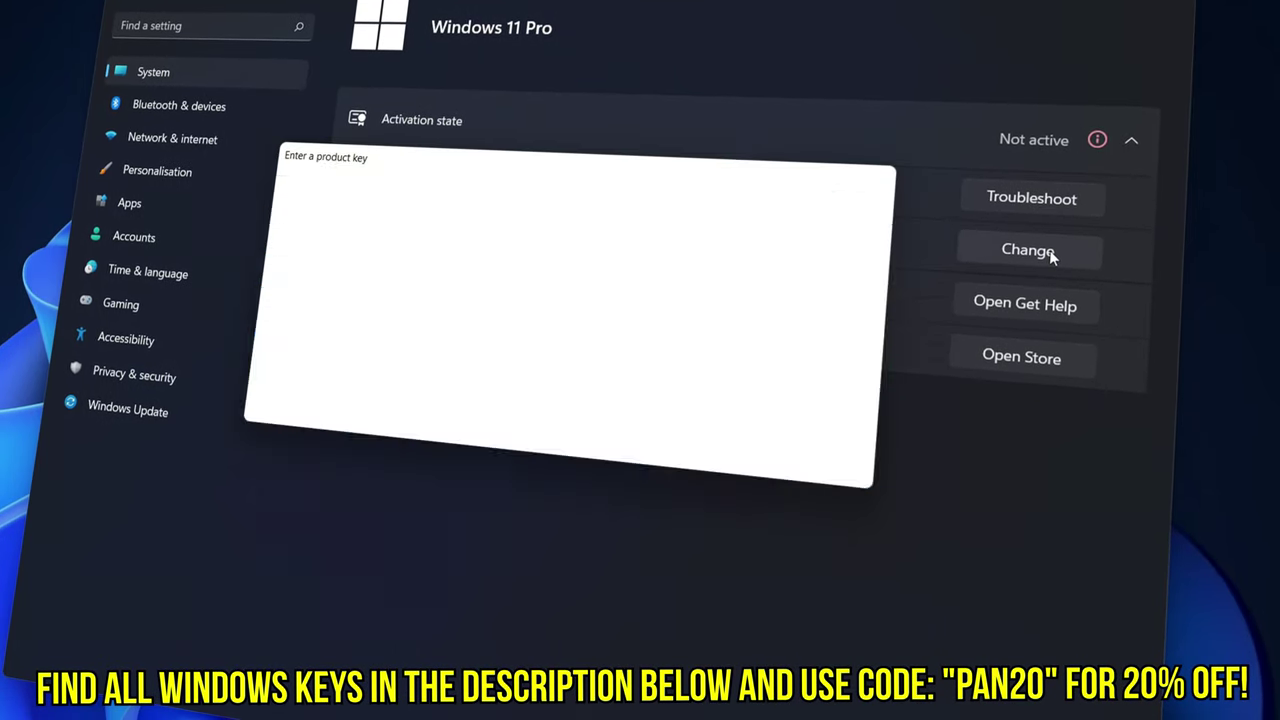
right_click(405, 387)
left_click(466, 407)
left_click(818, 489)
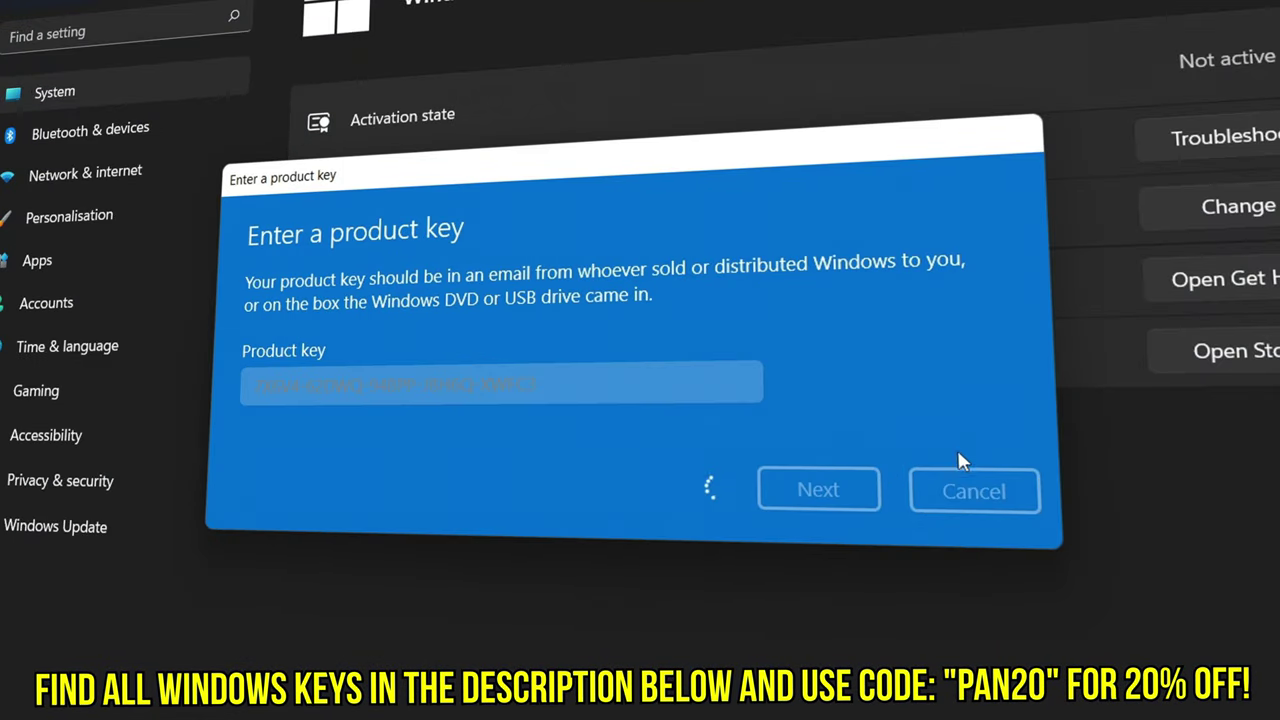
left_click(818, 417)
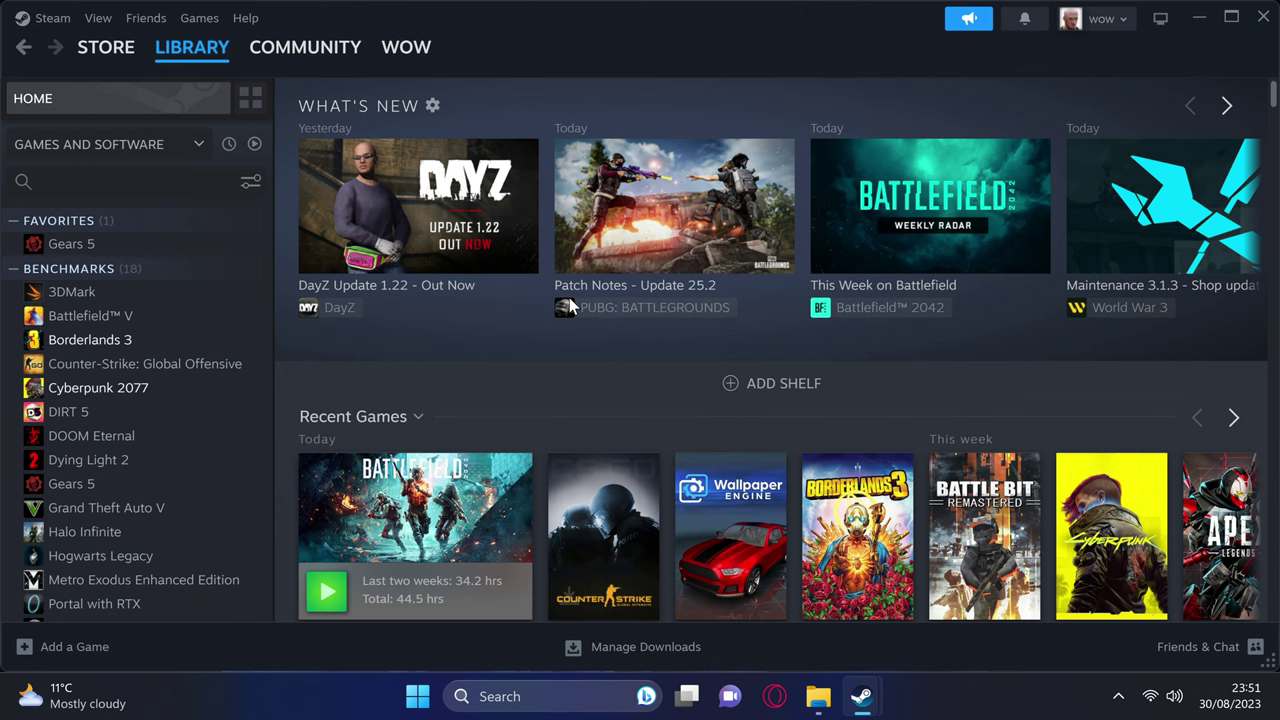
In Steam, open the account's store preferences and review the Live Broadcasts option for store product pages
left_click(33, 19)
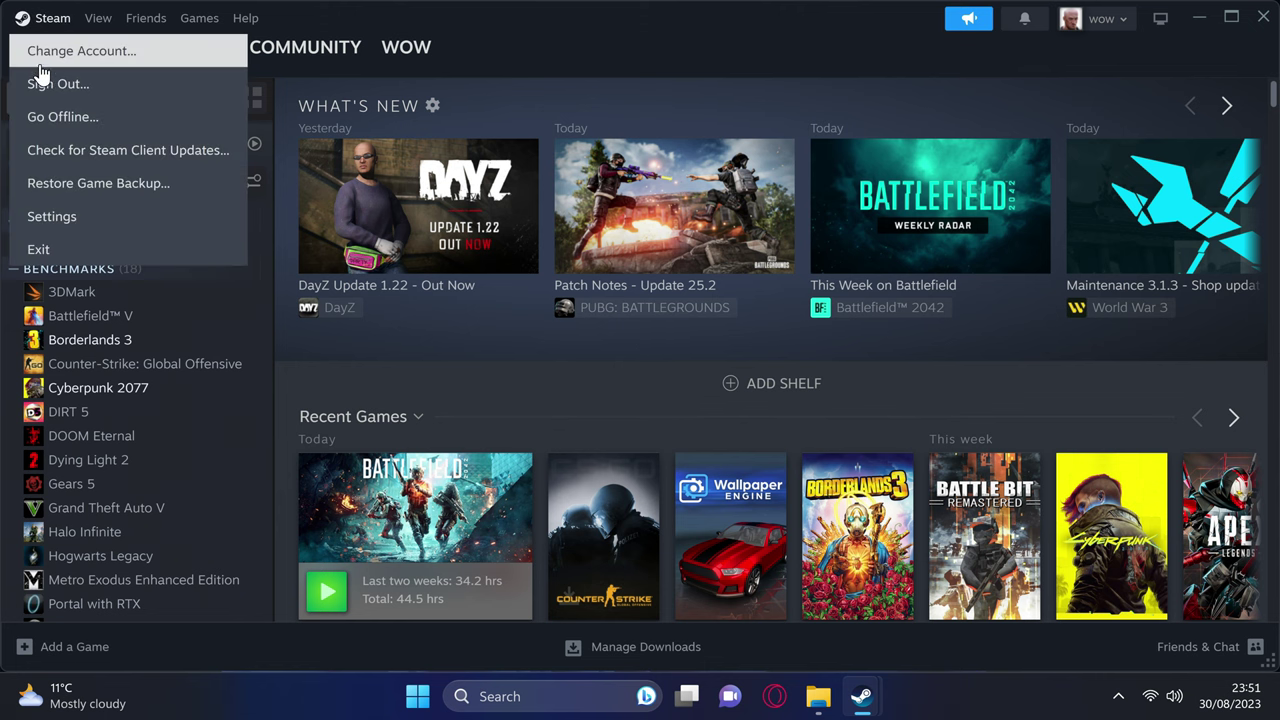
left_click(45, 216)
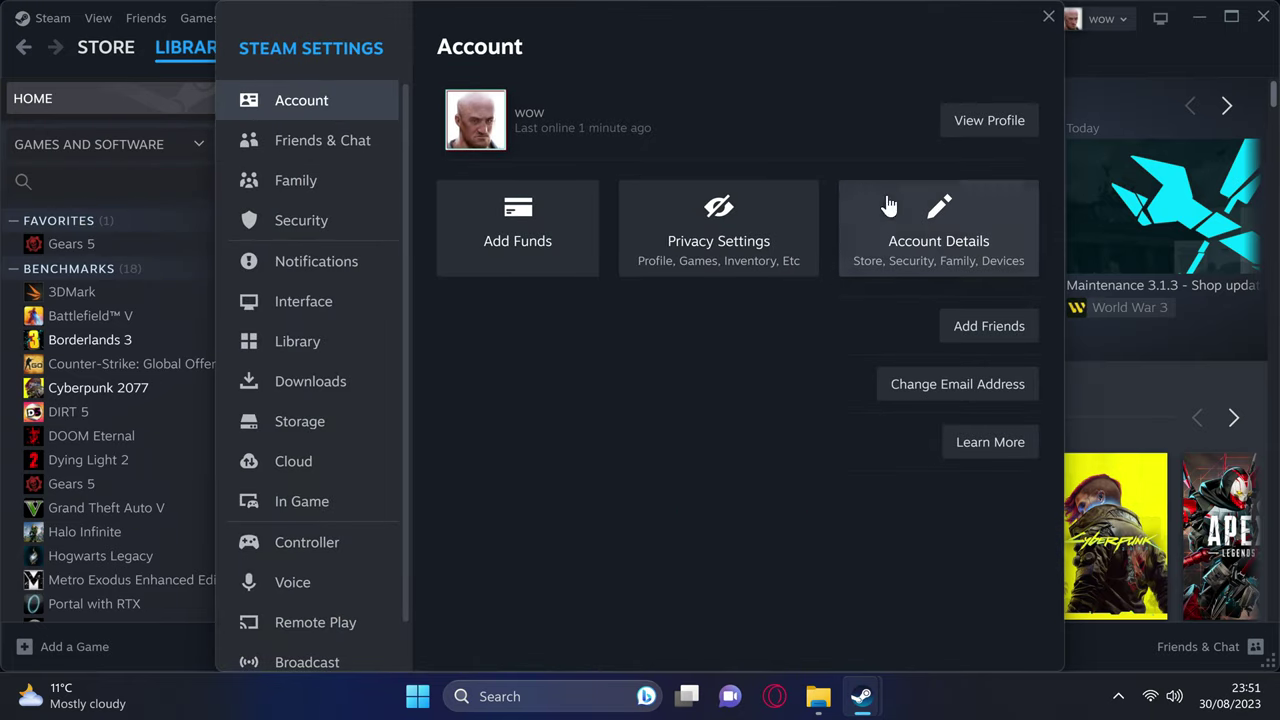
left_click(978, 252)
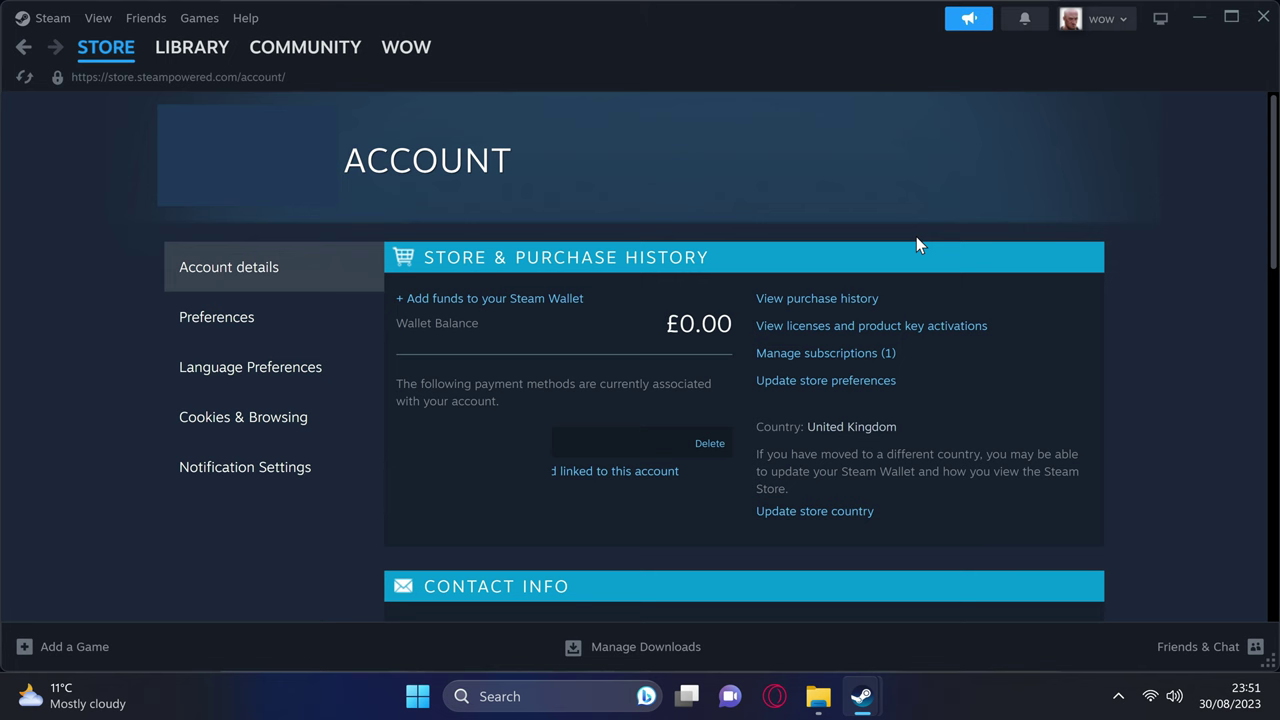
left_click(296, 318)
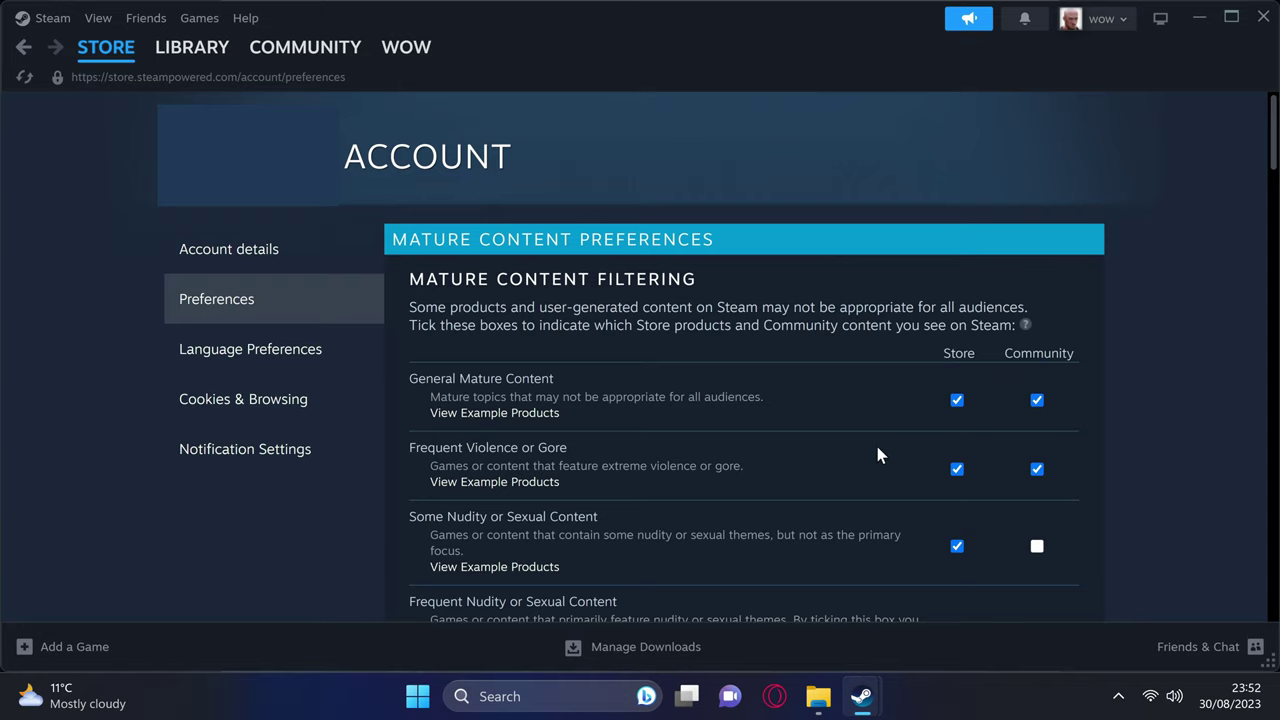
scroll(870, 450, "down", 20)
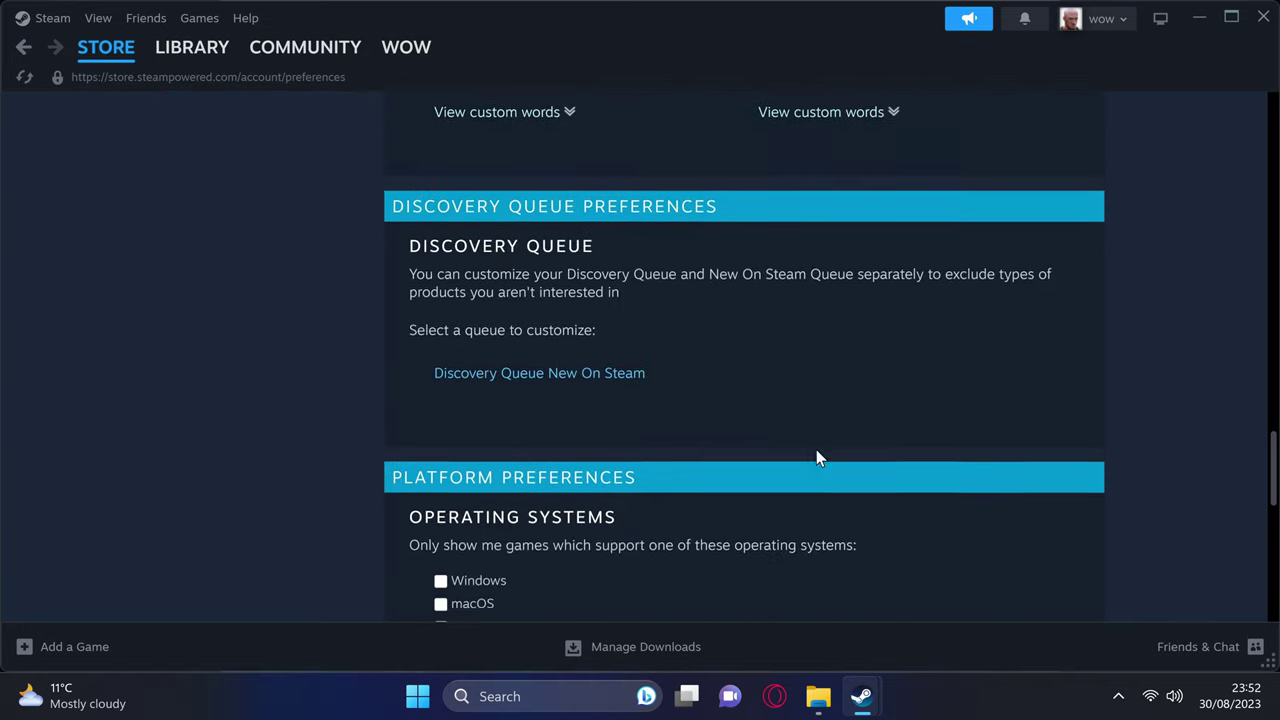
scroll(816, 458, "down", 8)
scroll(705, 395, "up", 2)
scroll(640, 340, "down", 2)
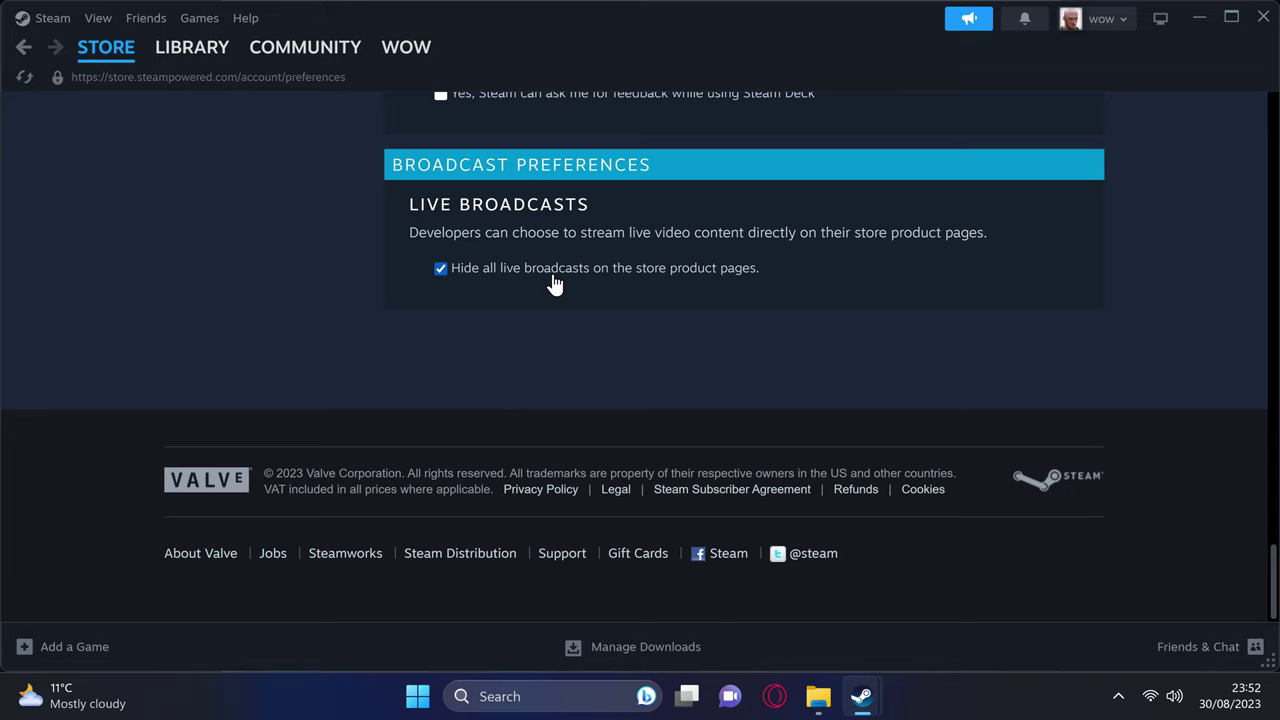
Open Steam's Friends & Chat settings and check the option for animated avatars and avatar frames
left_click(41, 22)
left_click(71, 215)
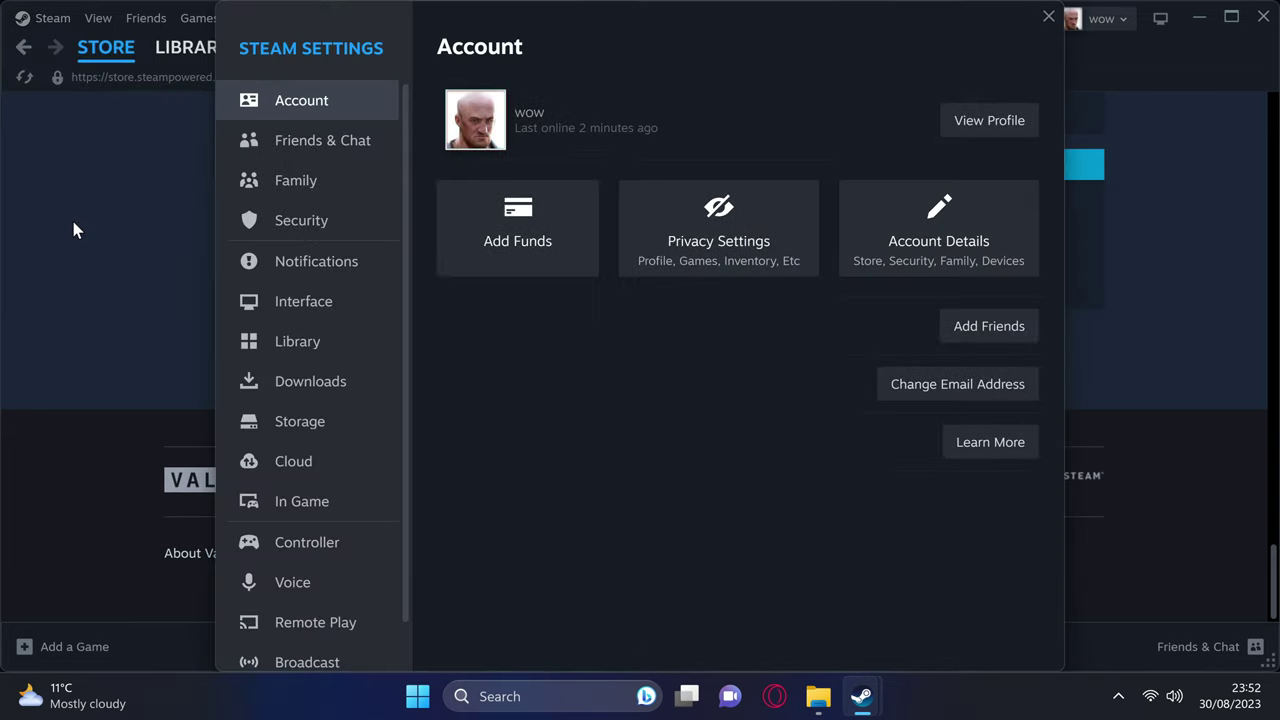
left_click(320, 143)
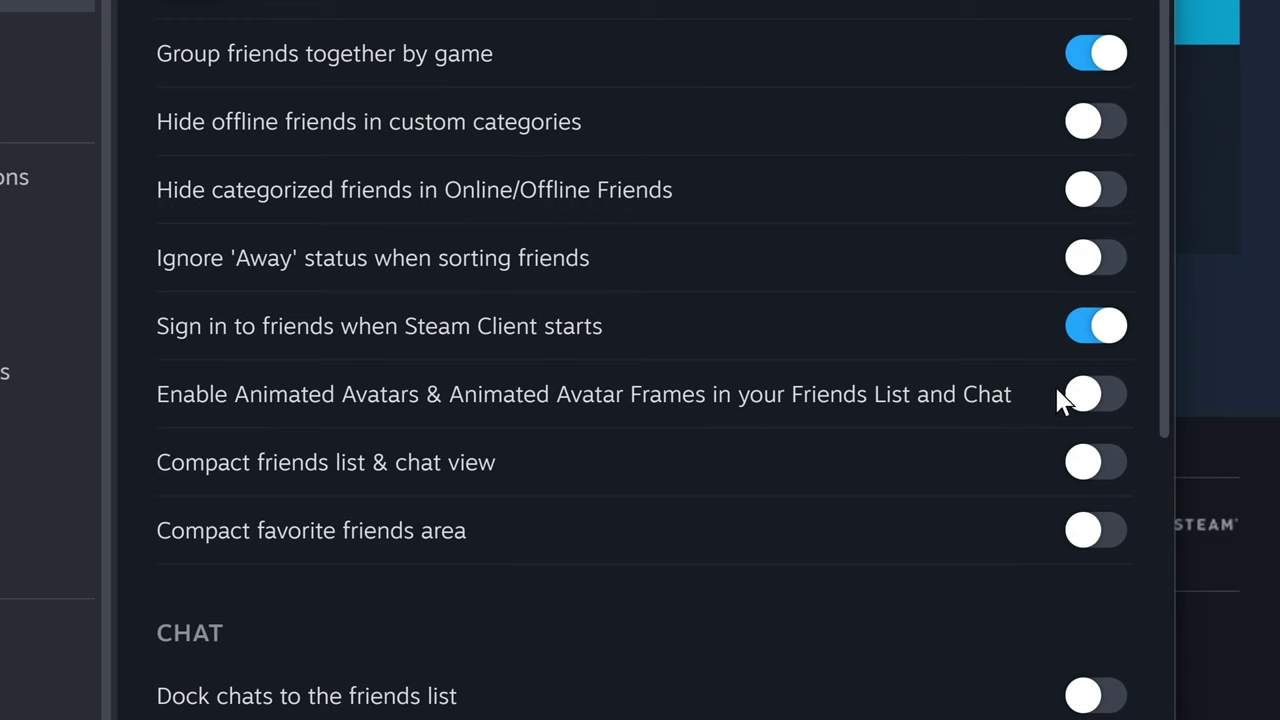
left_click(1090, 396)
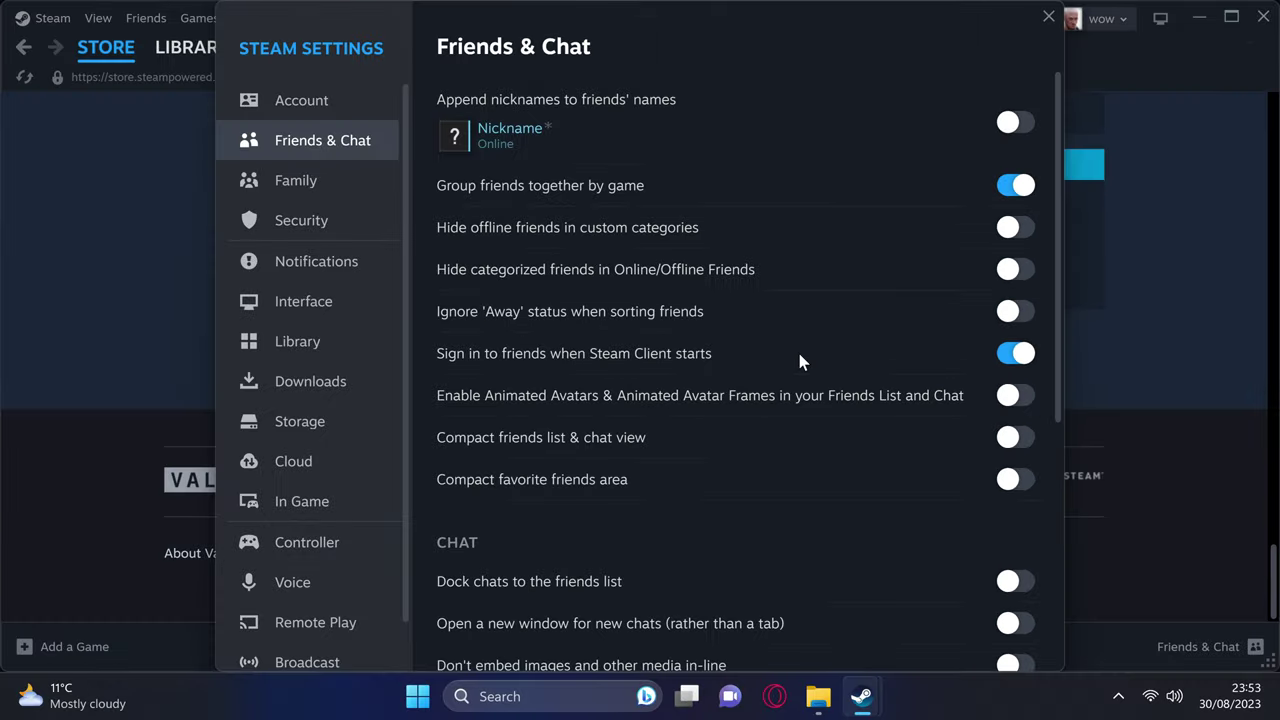
Review the notification settings and expand the delivery options for the "I receive a gift" notification
left_click(303, 266)
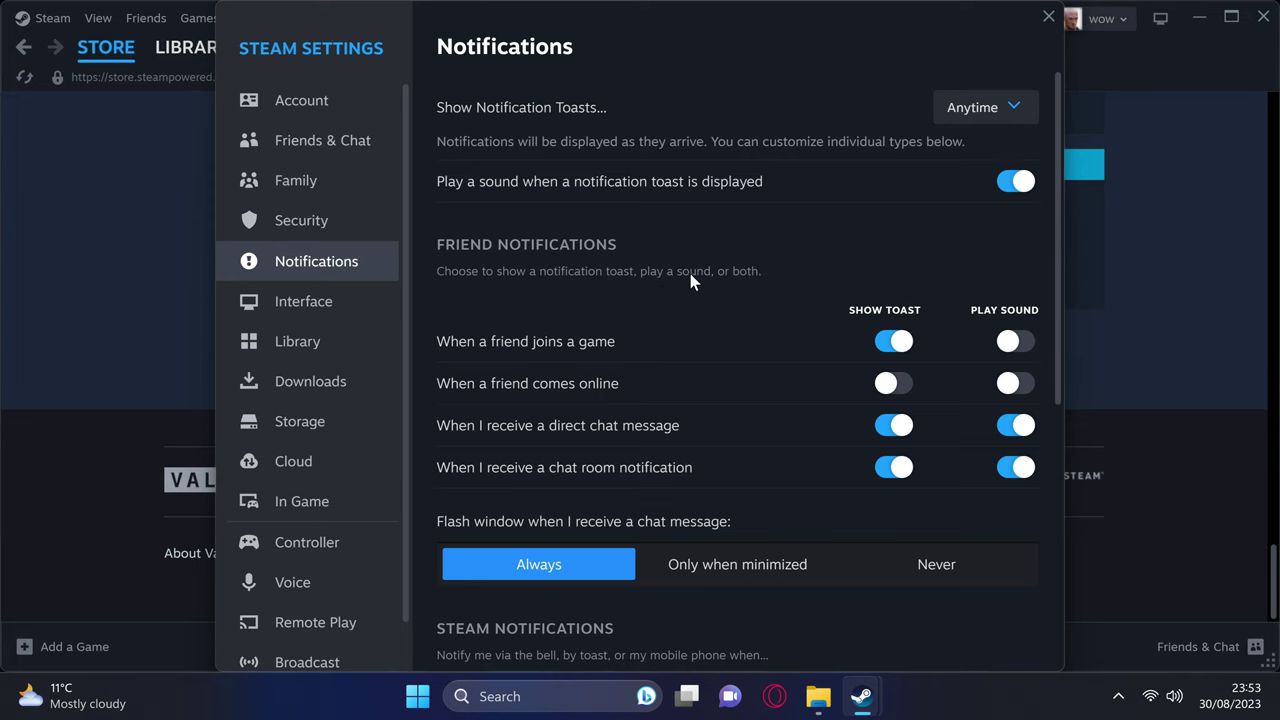
scroll(655, 290, "down", 5)
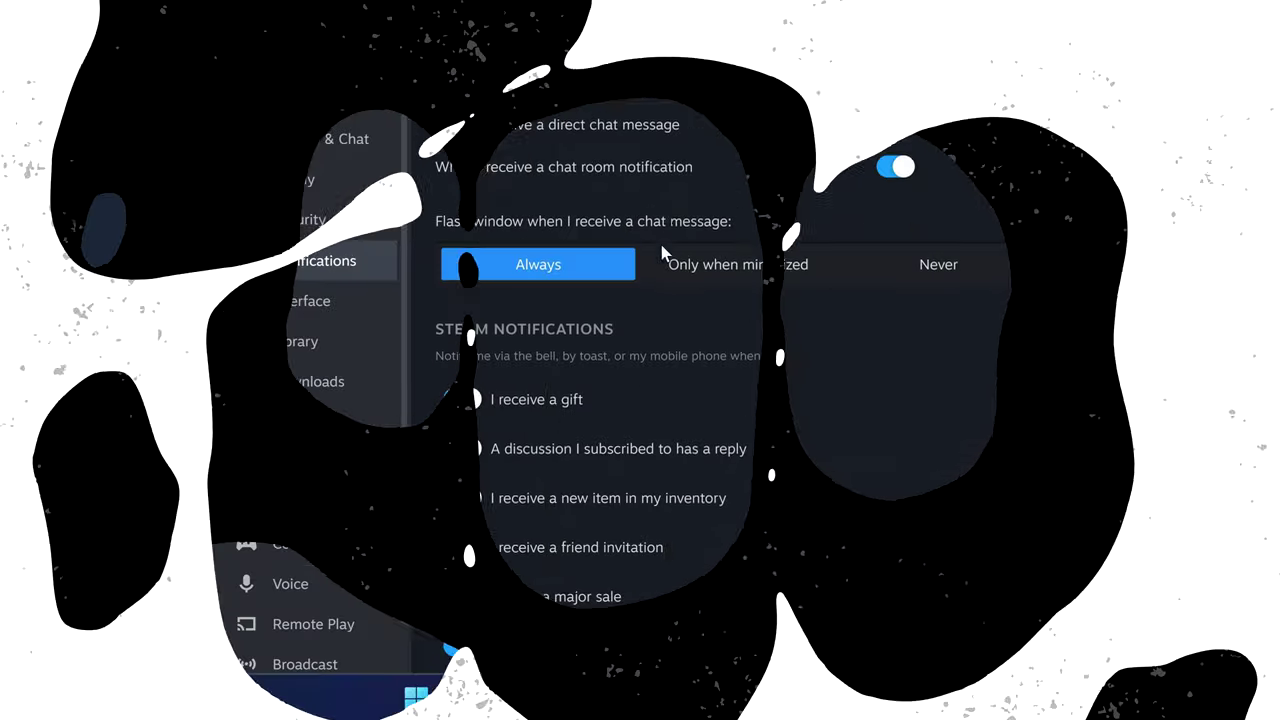
scroll(660, 260, "down", 3)
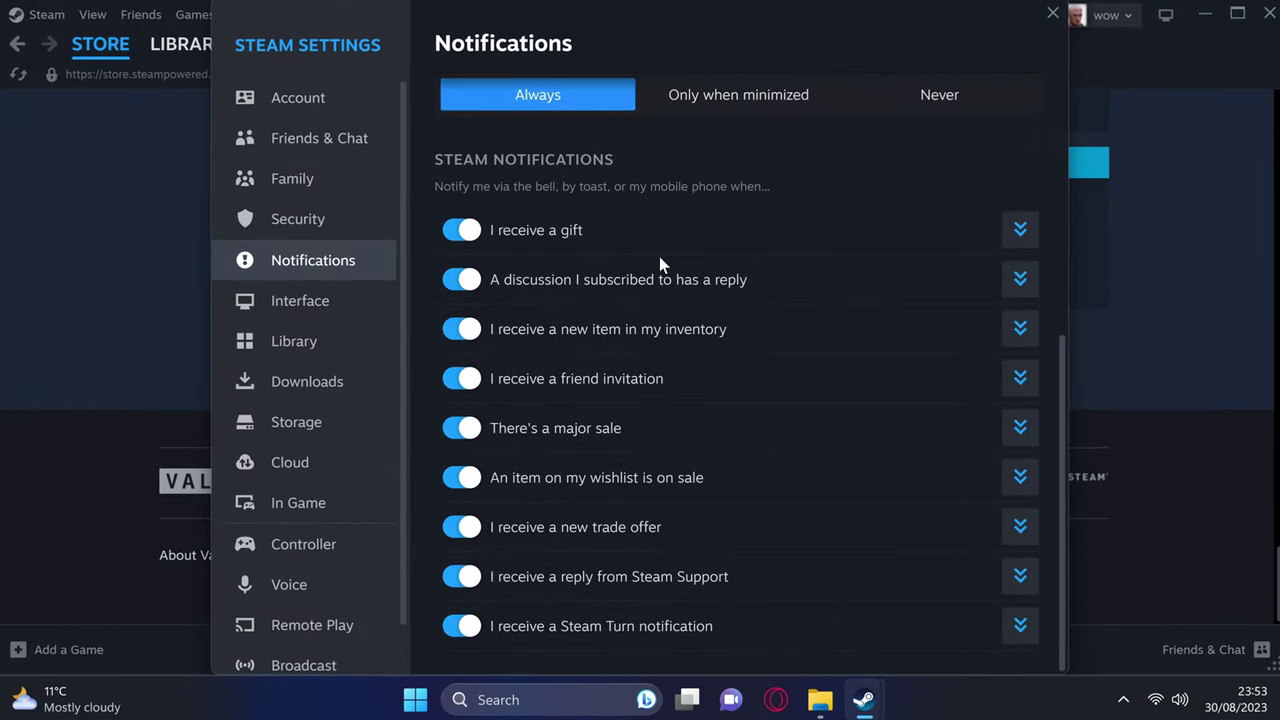
left_click(1021, 229)
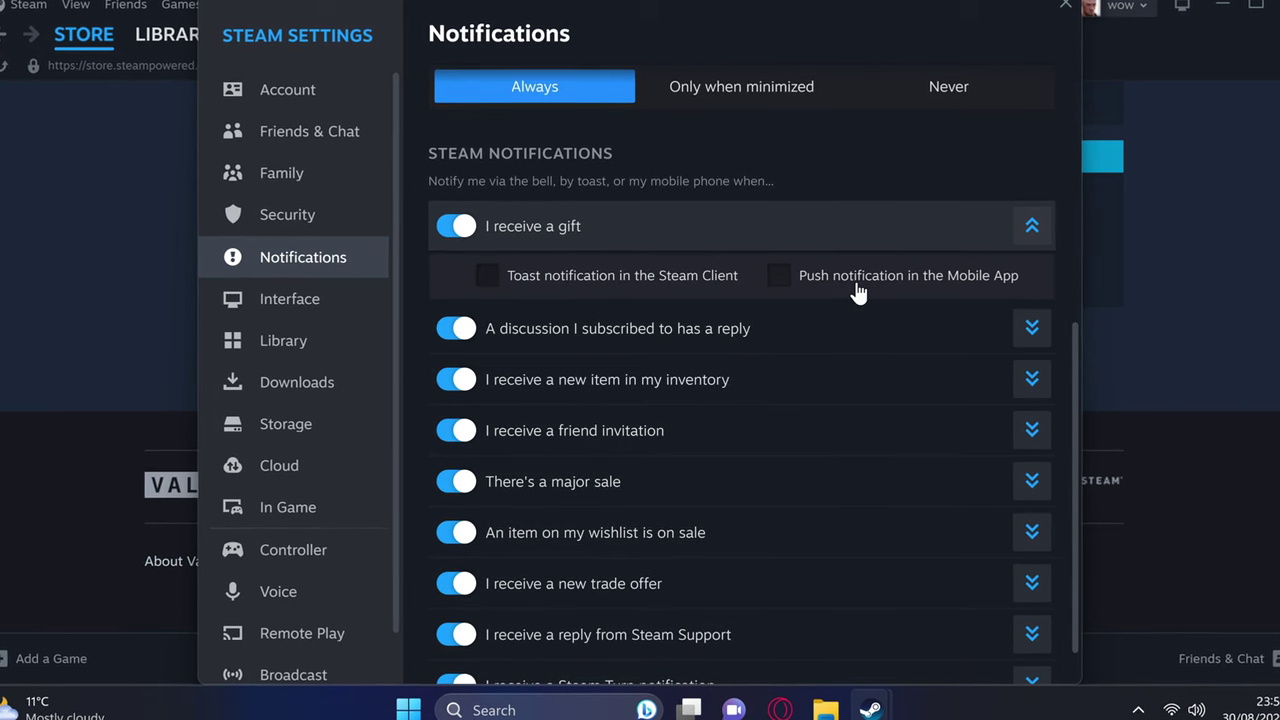
scroll(626, 317, "down", 1)
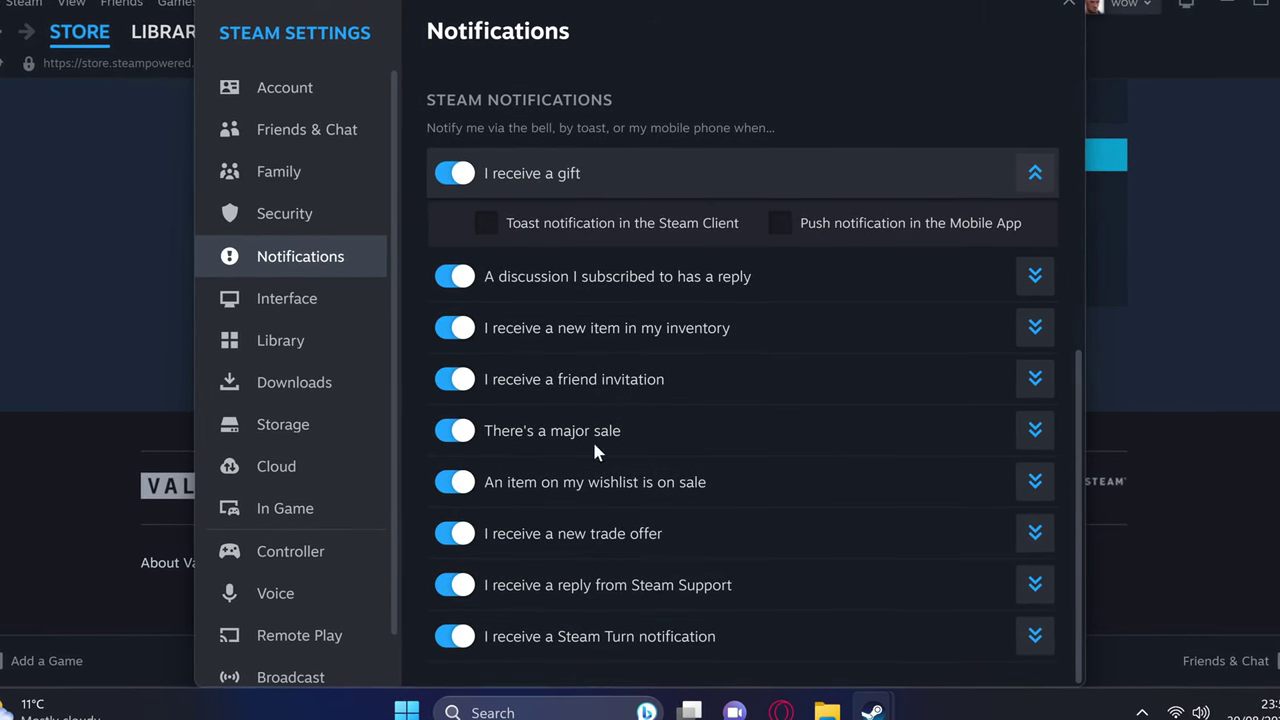
Switch the major sale, friend invitation and new inventory item notifications off and back on
left_click(450, 431)
left_click(454, 378)
left_click(451, 329)
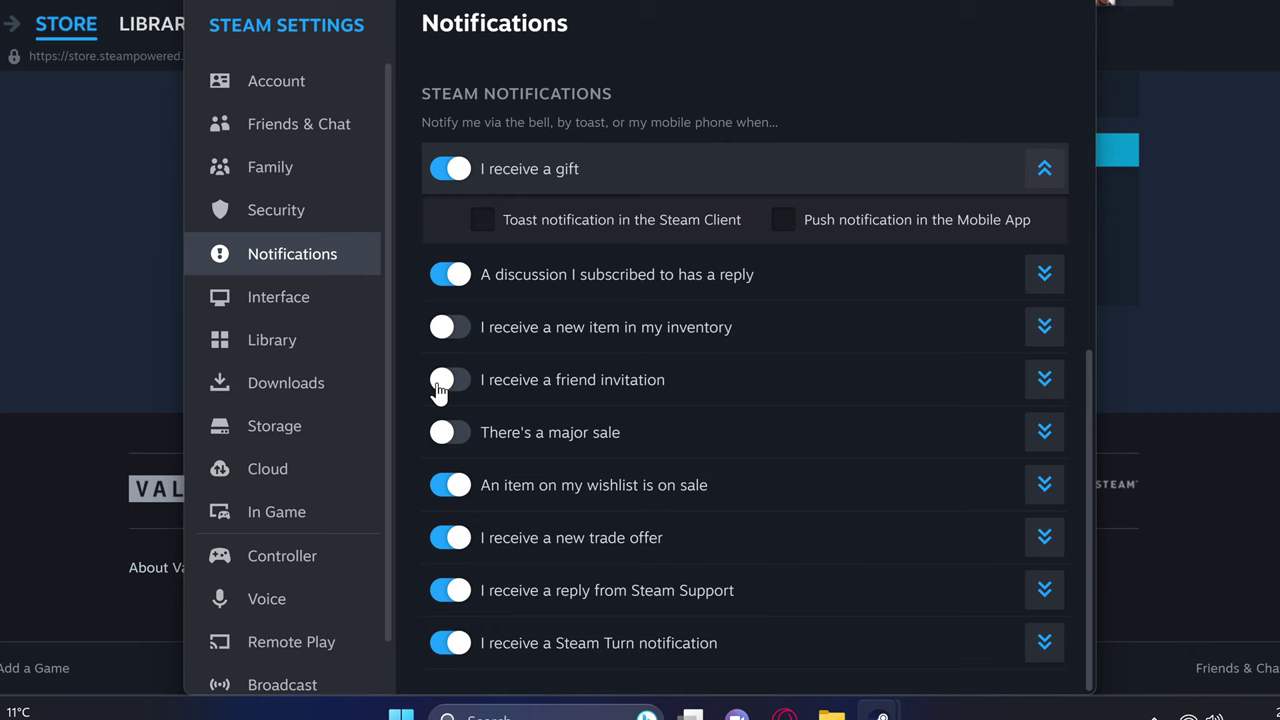
left_click(450, 383)
left_click(449, 436)
left_click(451, 329)
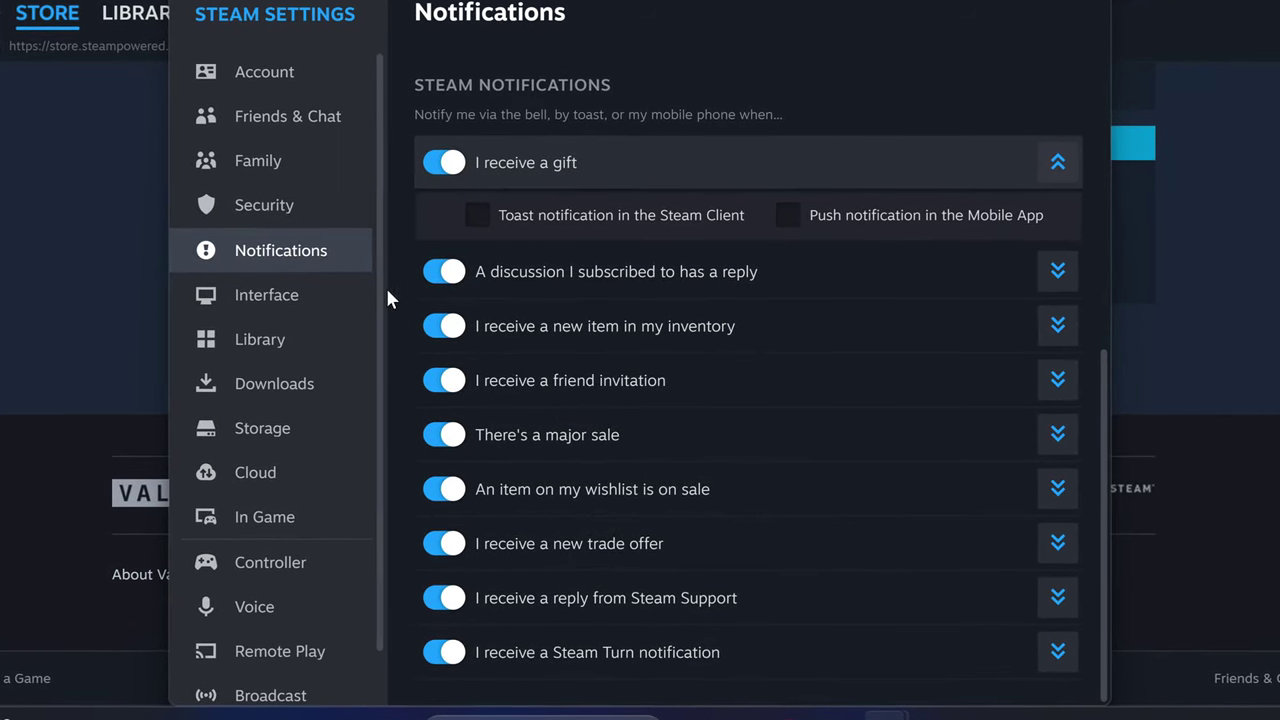
In the Interface settings, view the client beta choices and turn off running Steam when the computer starts
left_click(312, 303)
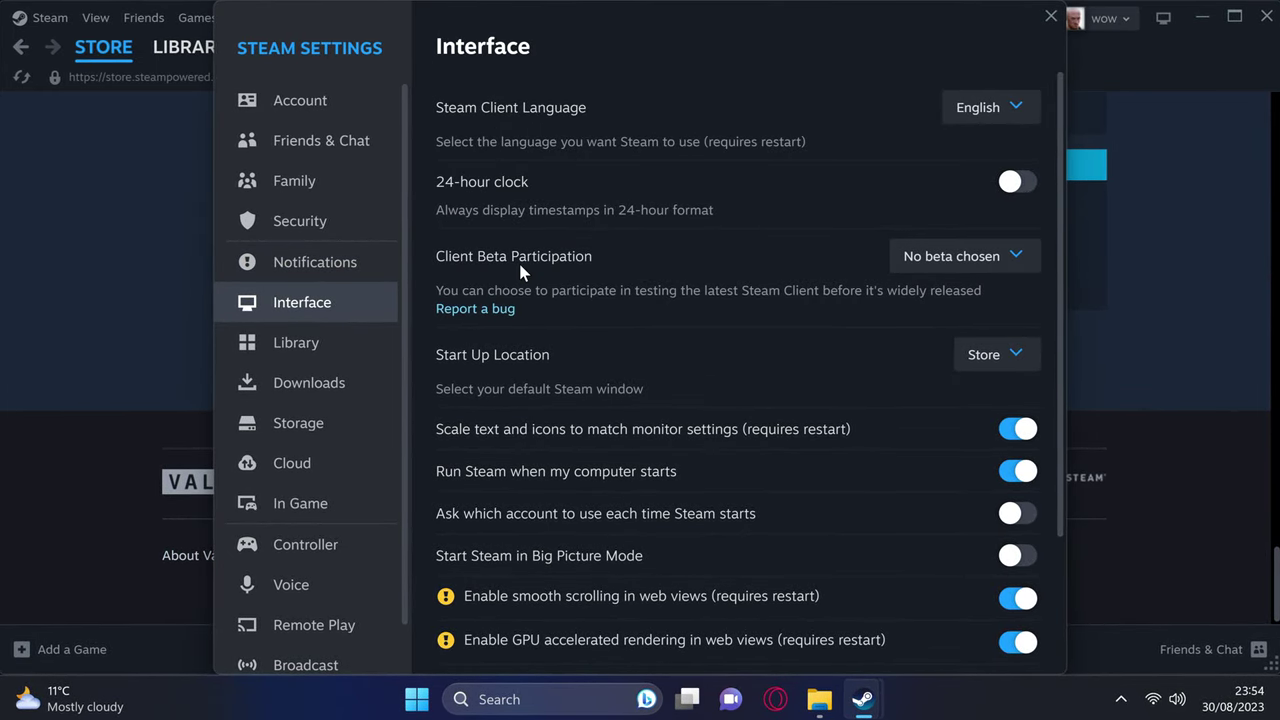
left_click(955, 260)
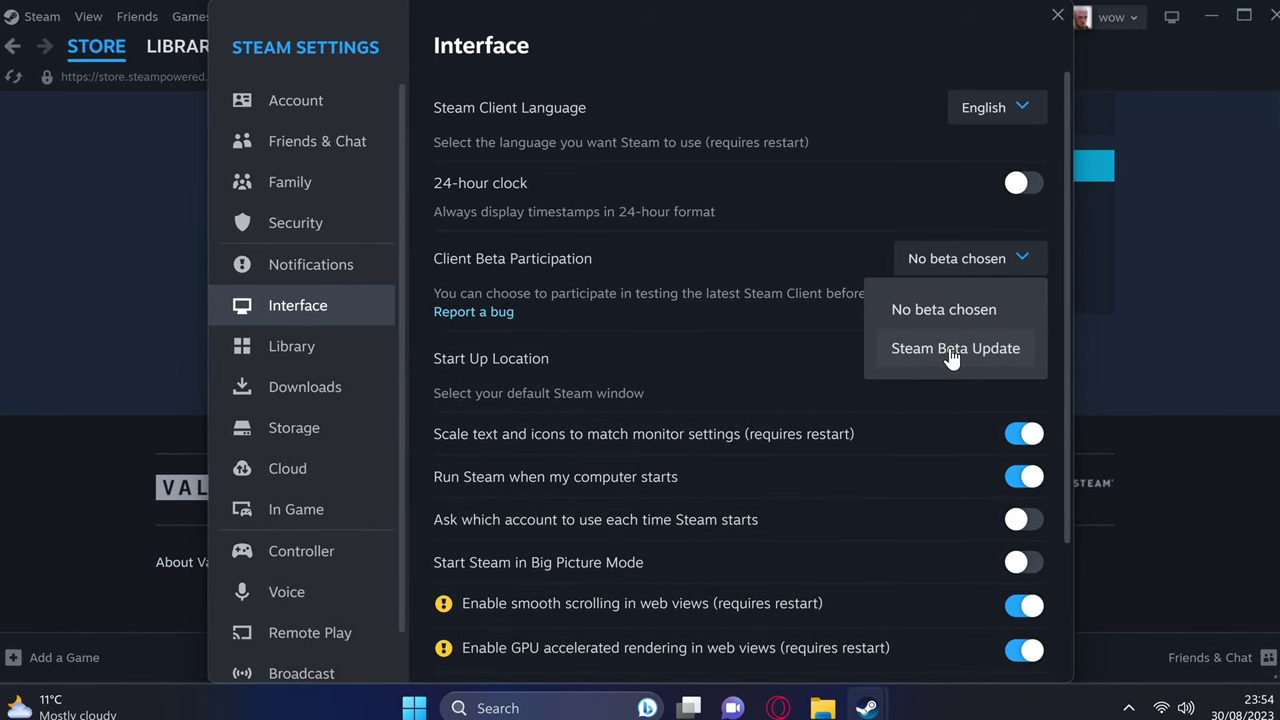
left_click(631, 278)
scroll(640, 289, "down", 1)
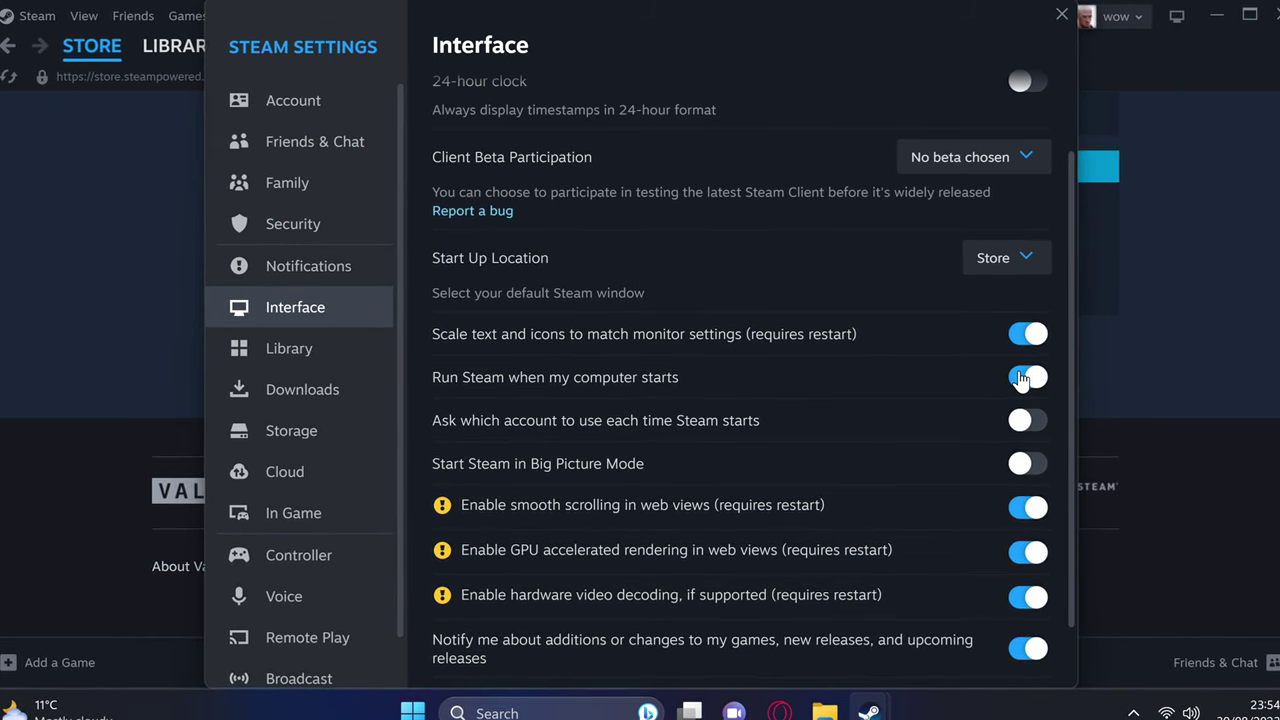
left_click(1021, 380)
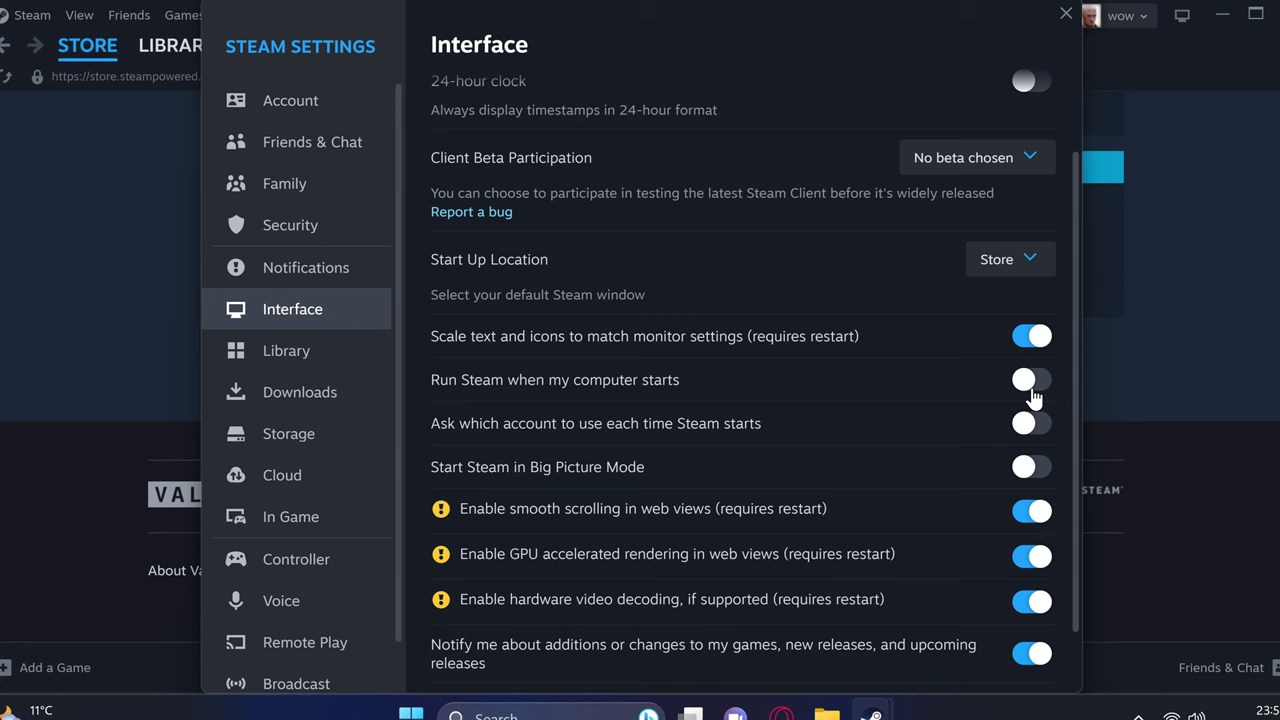
Disable smooth scrolling, GPU accelerated rendering and hardware video decoding in the Interface settings, postponing the restart each time
scroll(1033, 398, "down", 2)
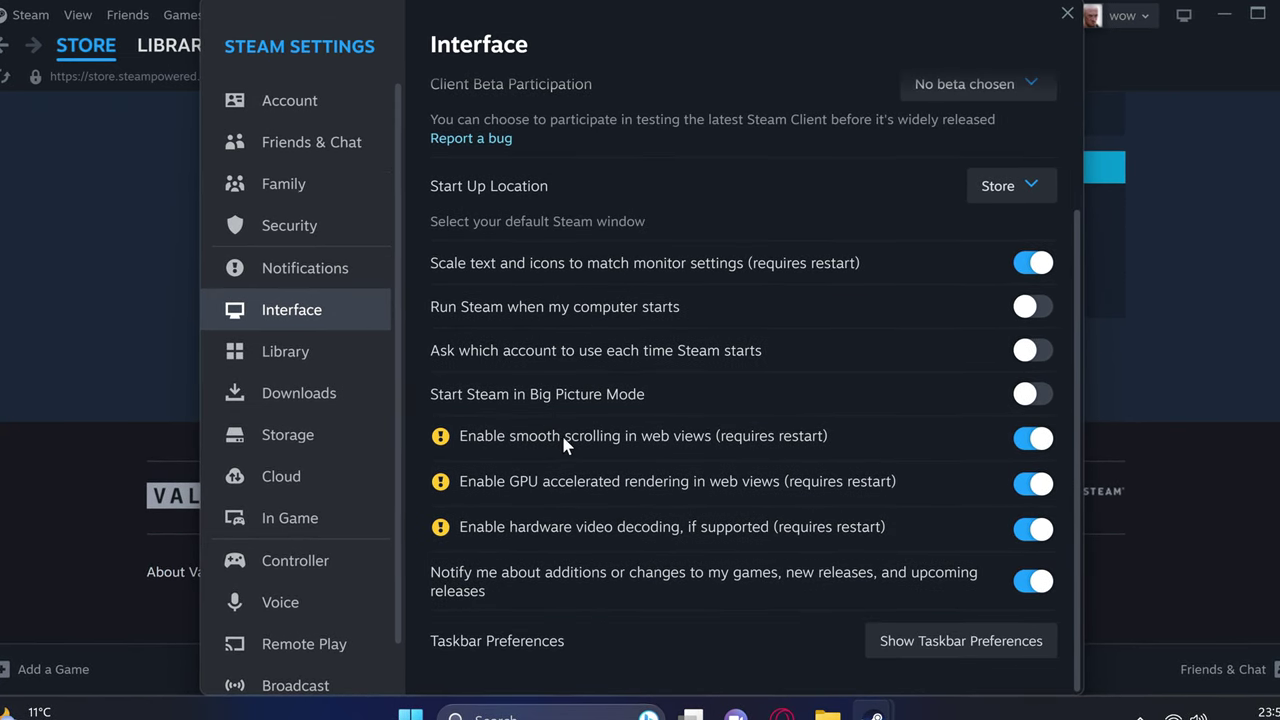
left_click(1030, 440)
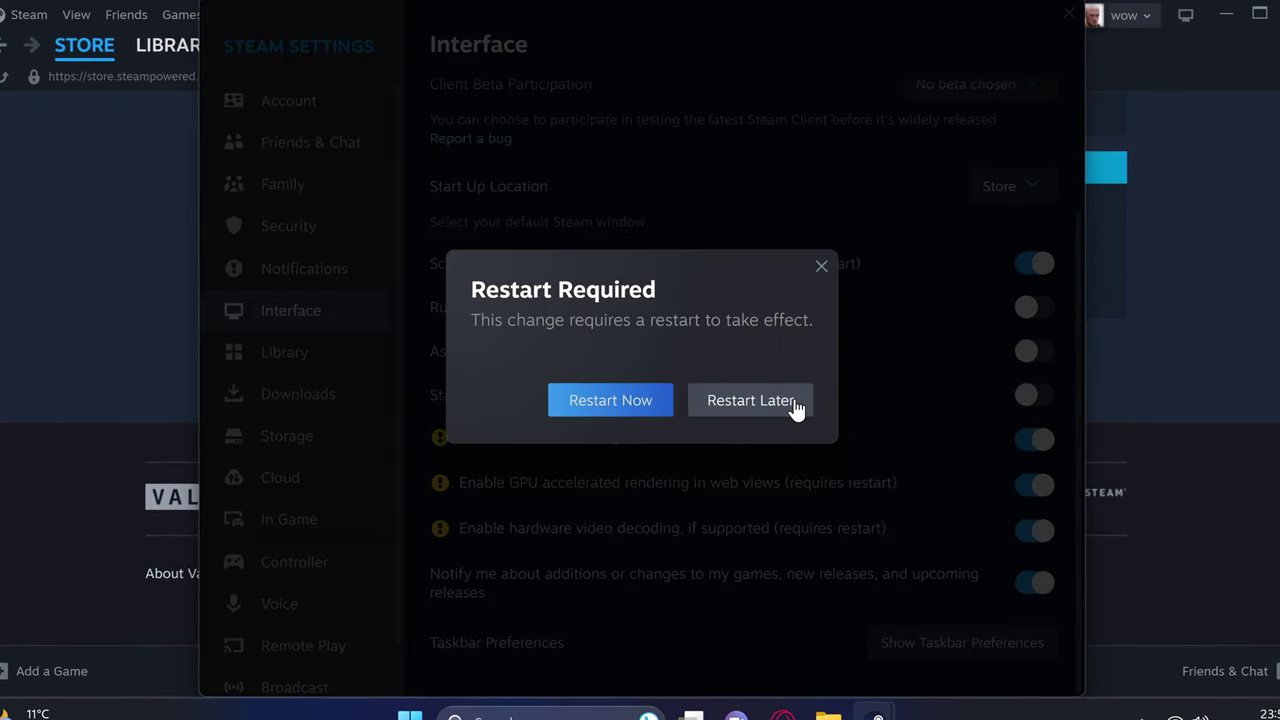
left_click(794, 406)
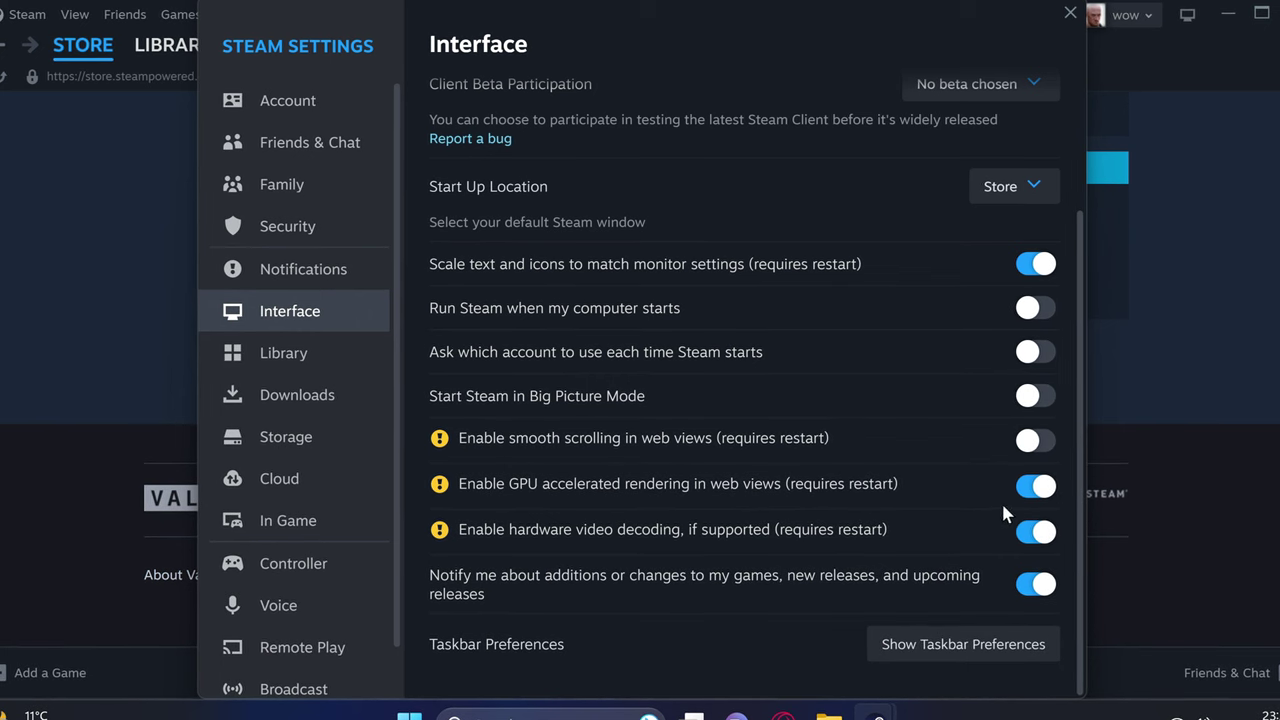
left_click(1034, 486)
left_click(760, 408)
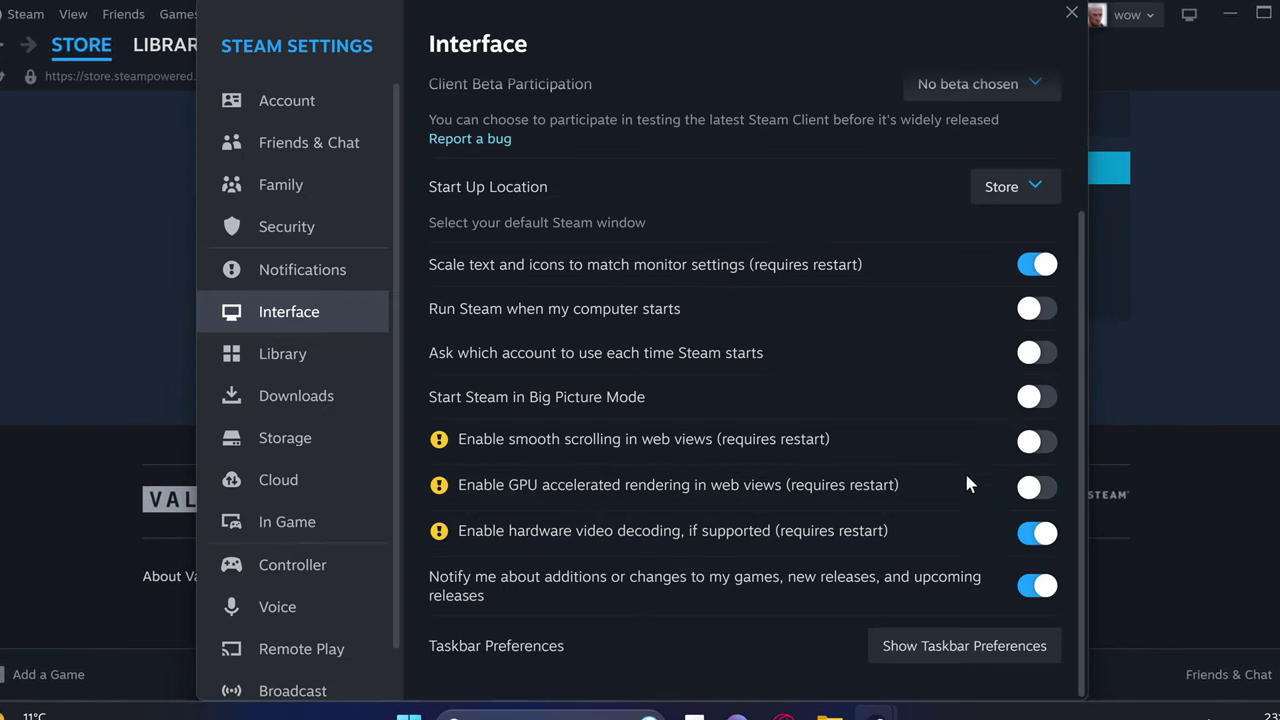
left_click(1032, 540)
left_click(800, 408)
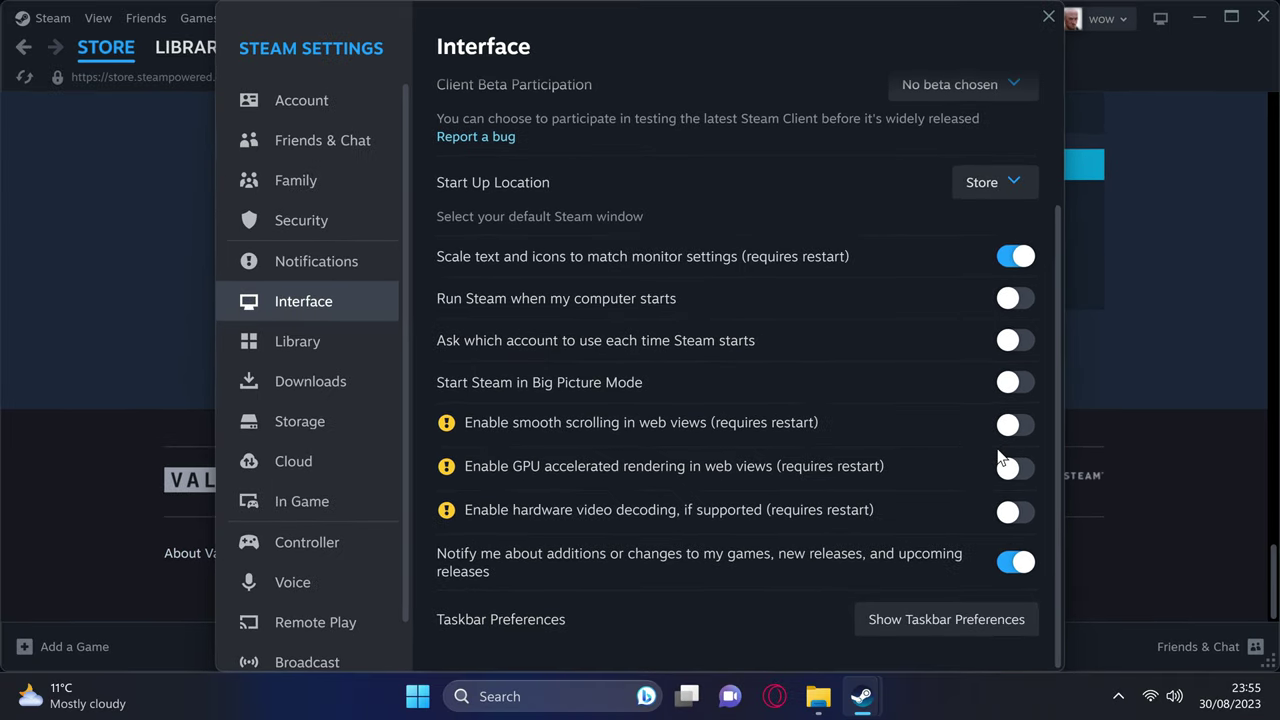
Review the Library settings and browse the list of available download regions in the Downloads settings
left_click(303, 346)
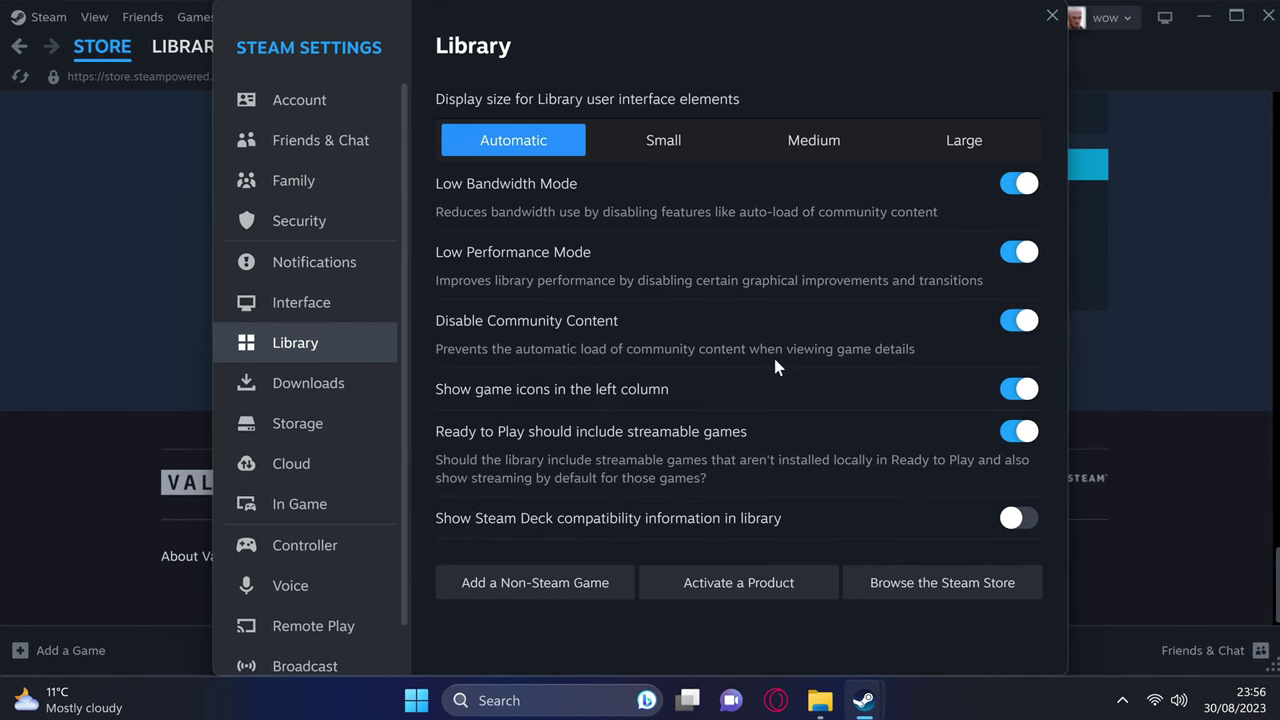
left_click(332, 384)
left_click(960, 106)
scroll(914, 363, "down", 5)
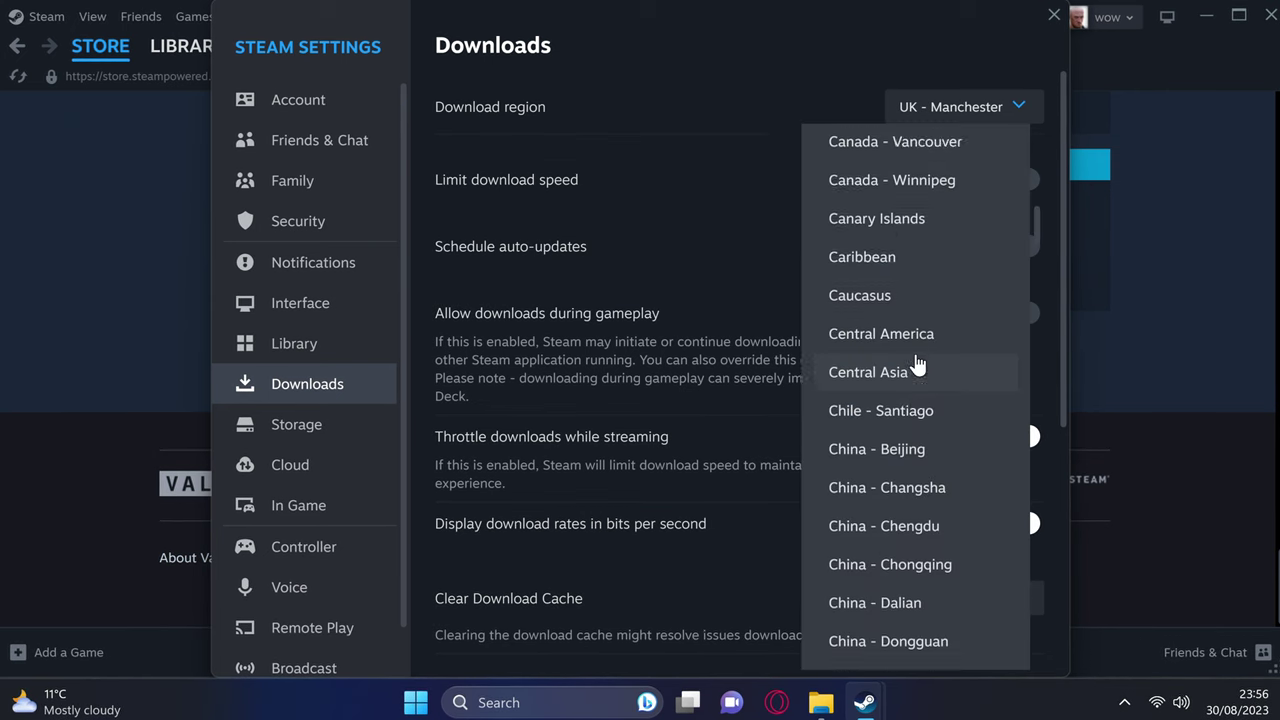
scroll(943, 306, "up", 5)
scroll(934, 334, "down", 10)
scroll(920, 391, "down", 8)
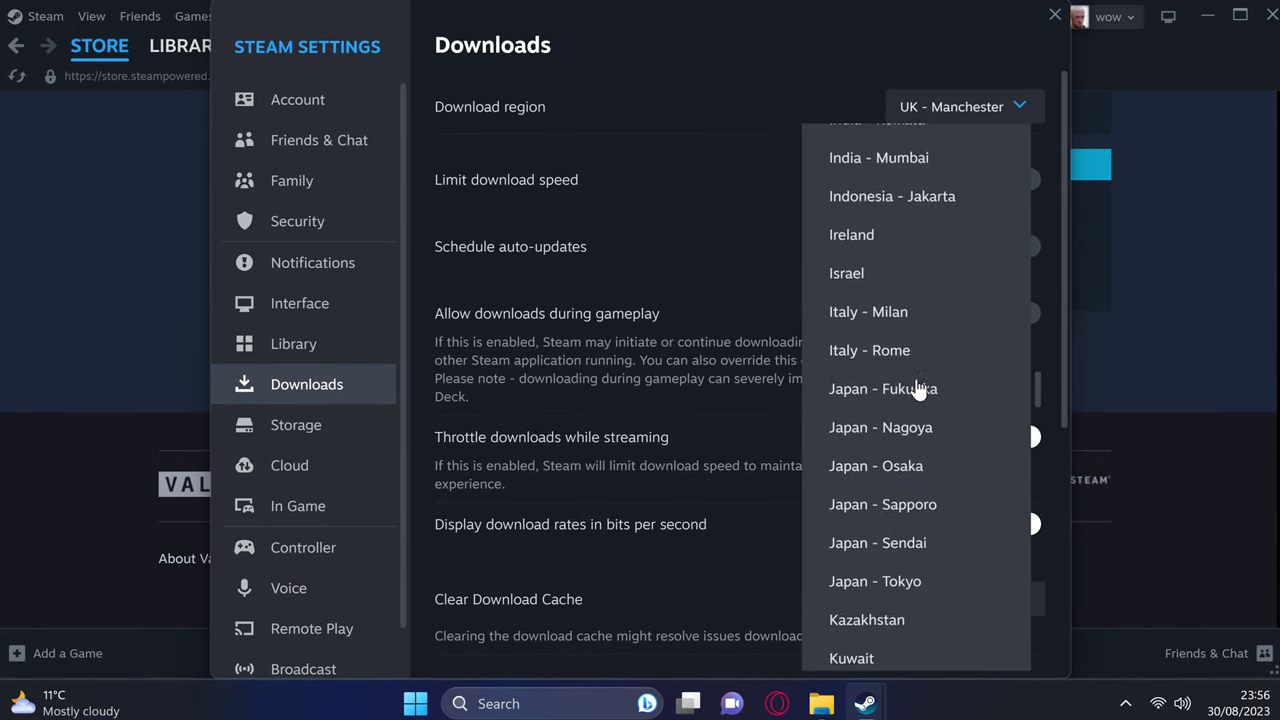
left_click(990, 108)
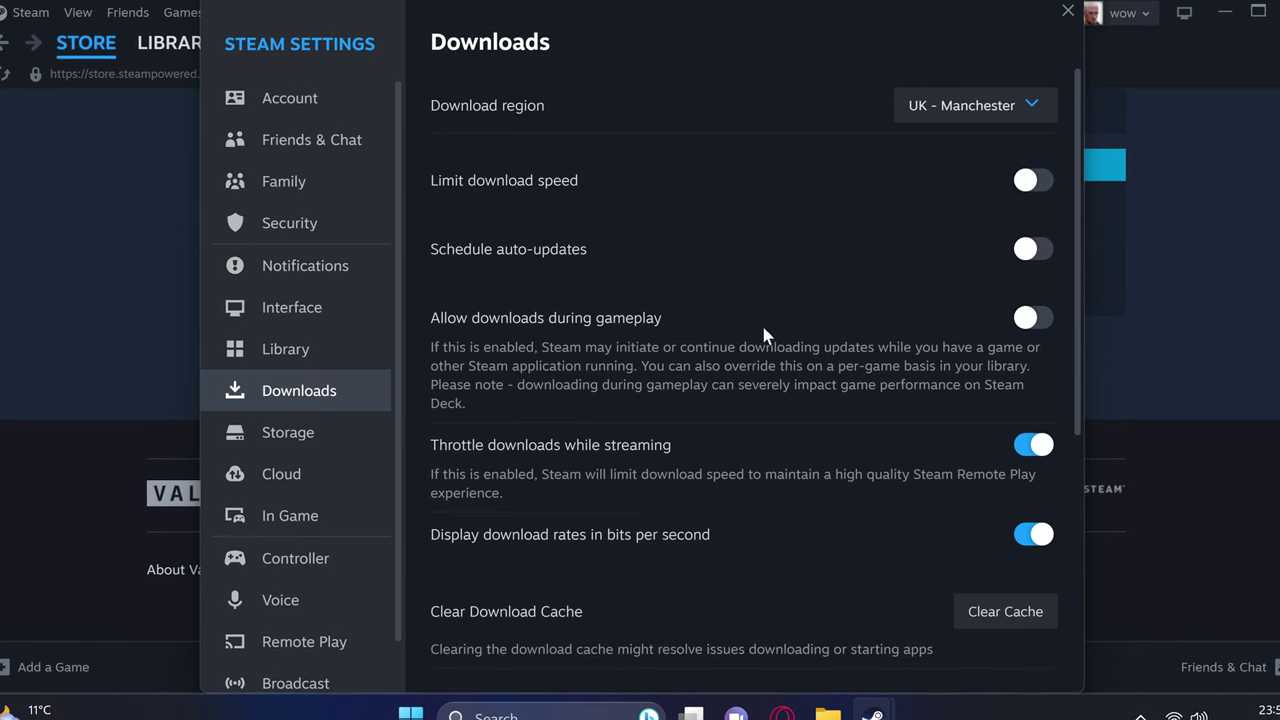
In the Downloads settings, disable Game File Transfer over Local Network and allow background processing of Vulkan shaders
scroll(736, 287, "down", 2)
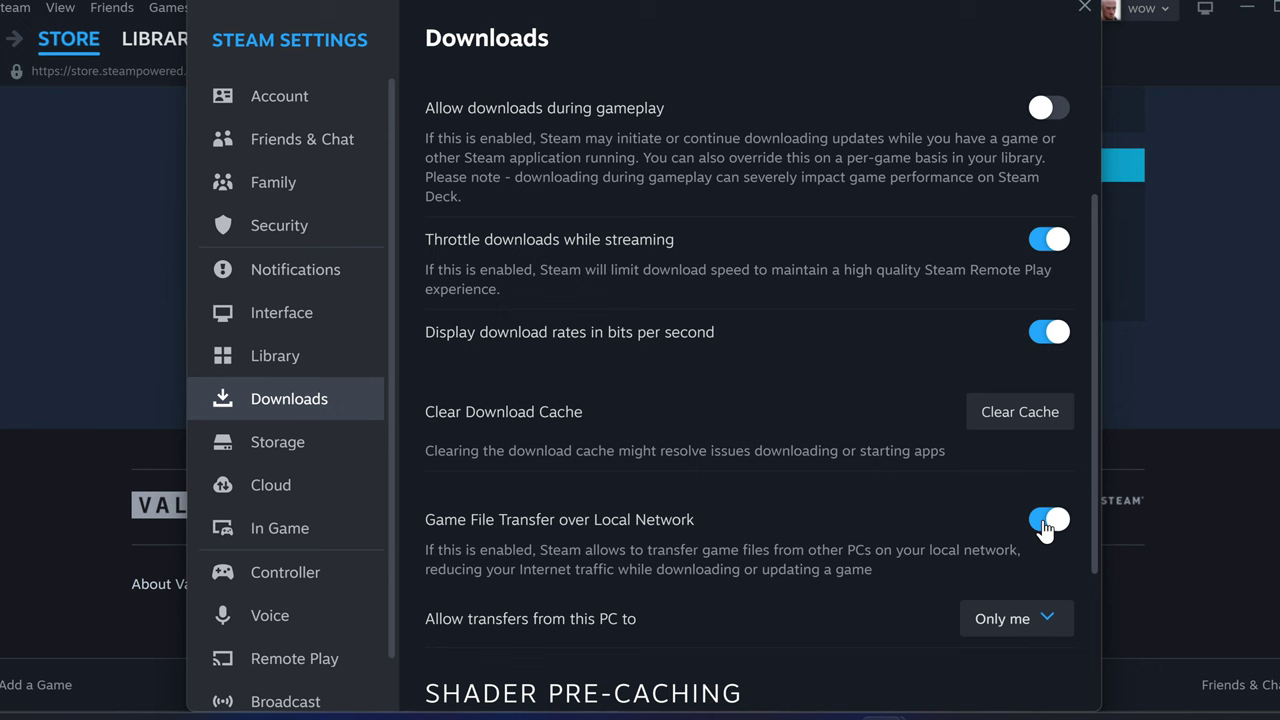
scroll(1045, 530, "down", 1)
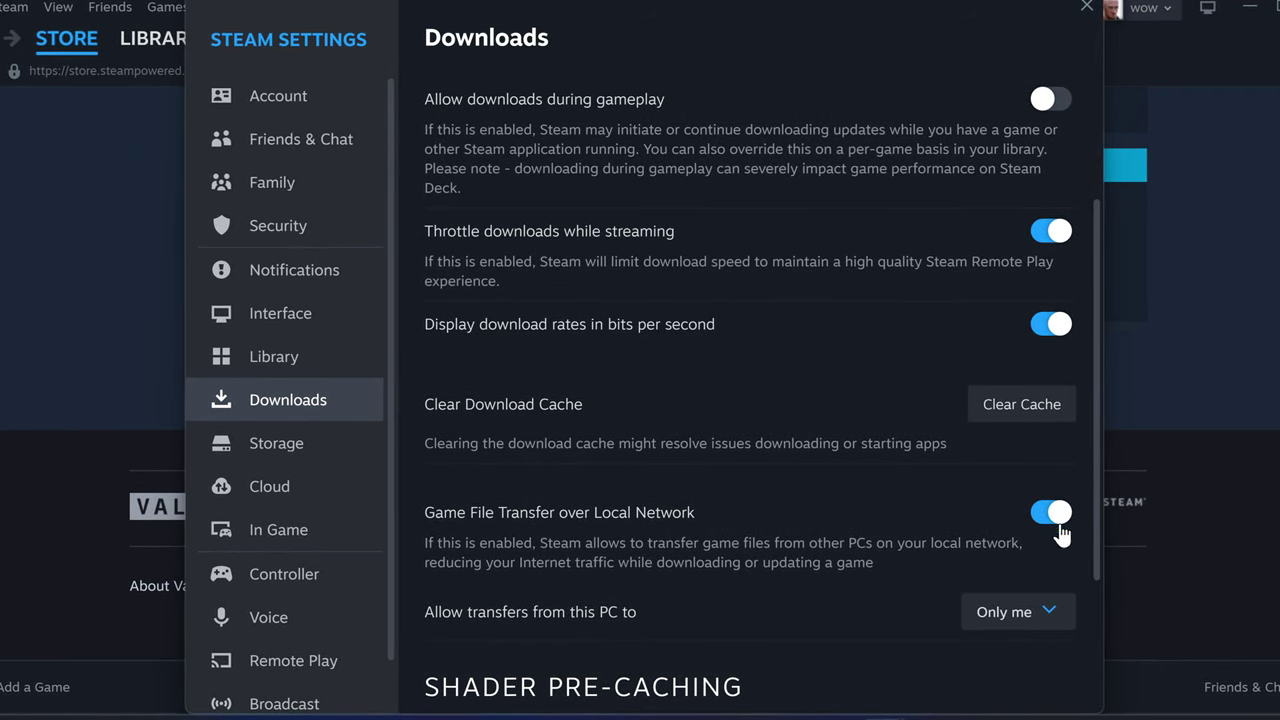
left_click(1055, 515)
scroll(610, 487, "down", 3)
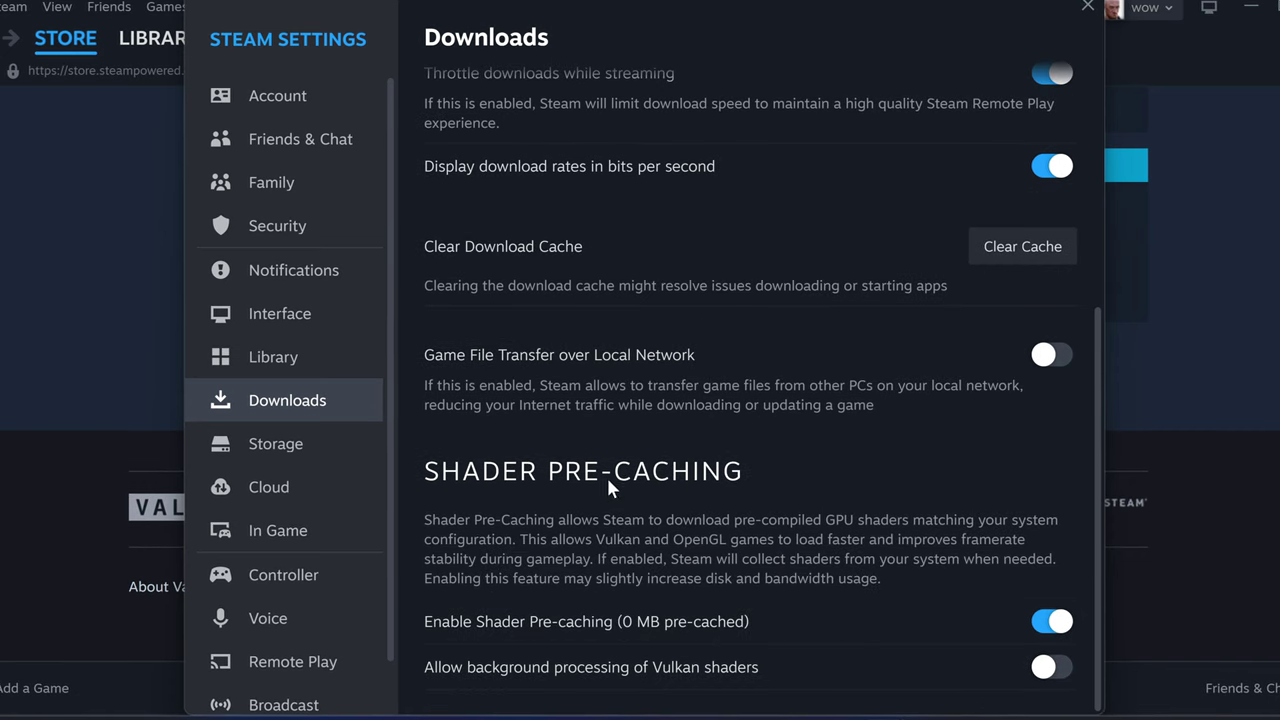
left_click(1038, 666)
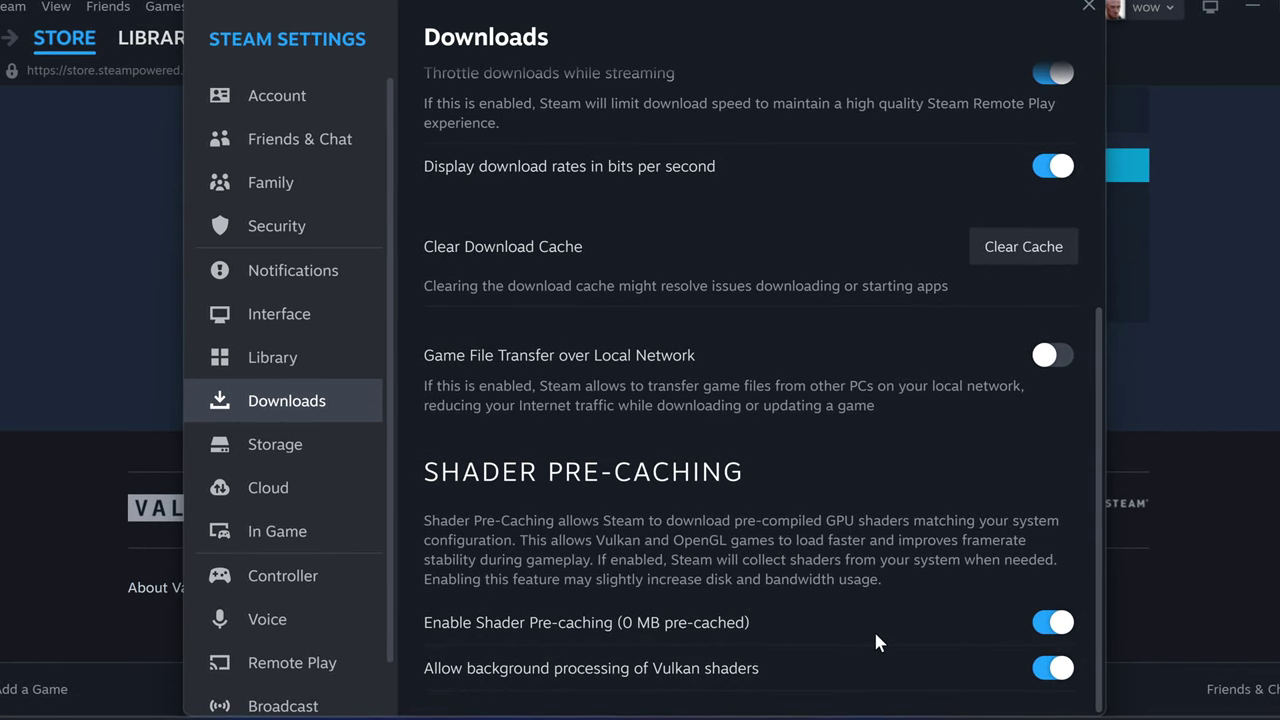
In the In Game settings, enable the Steam Overlay while in-game and close the settings
left_click(305, 546)
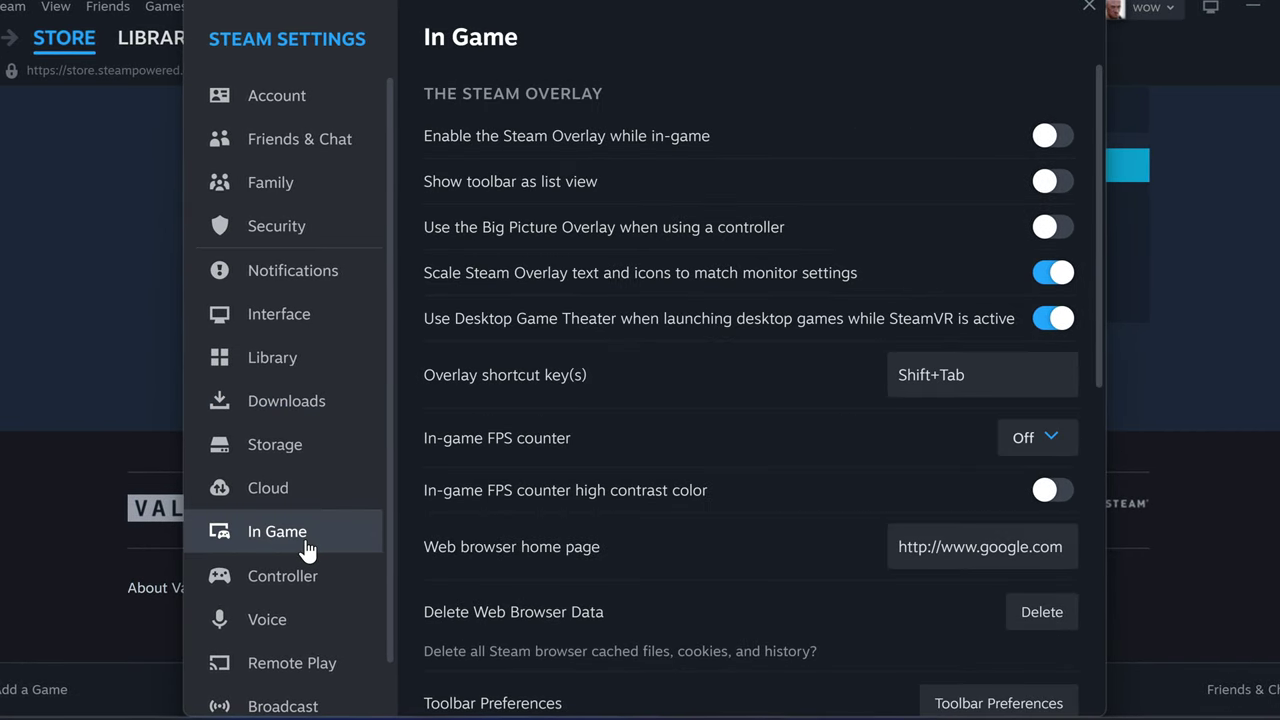
left_click(1045, 135)
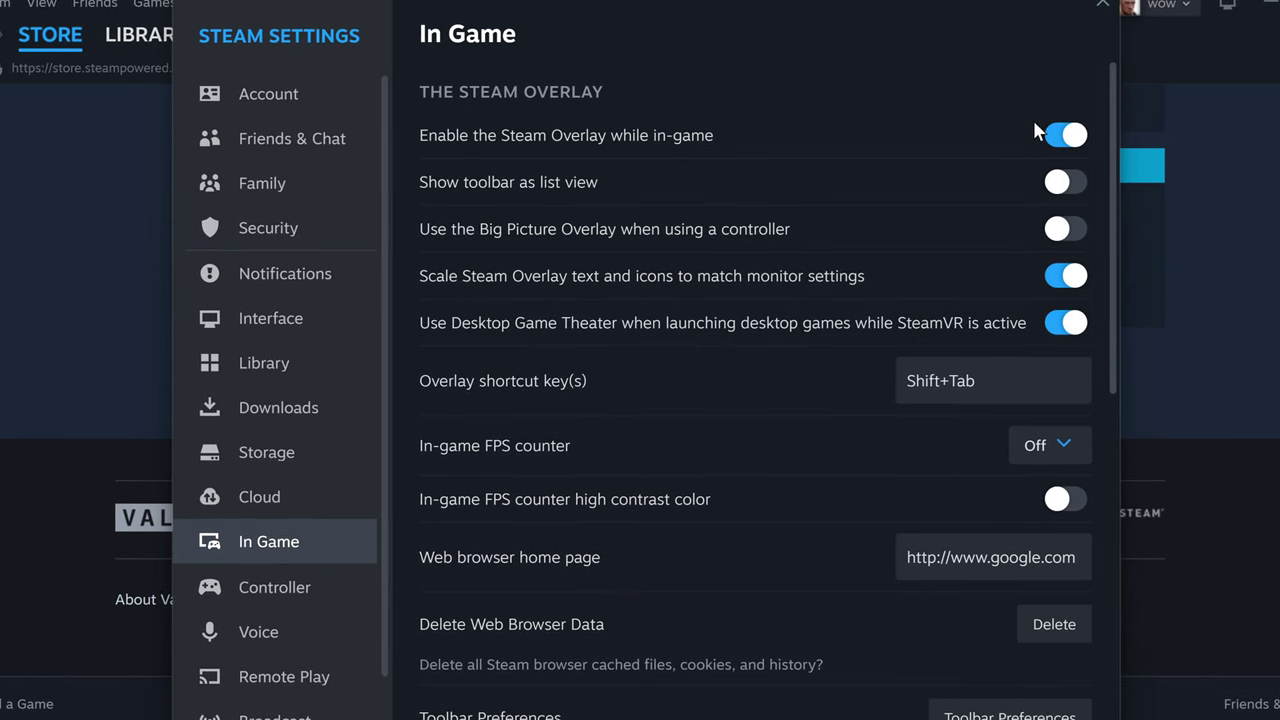
left_click(1102, 5)
Open the properties of Counter-Strike: Global Offensive from the library, and review the remaining In Game settings
left_click(146, 37)
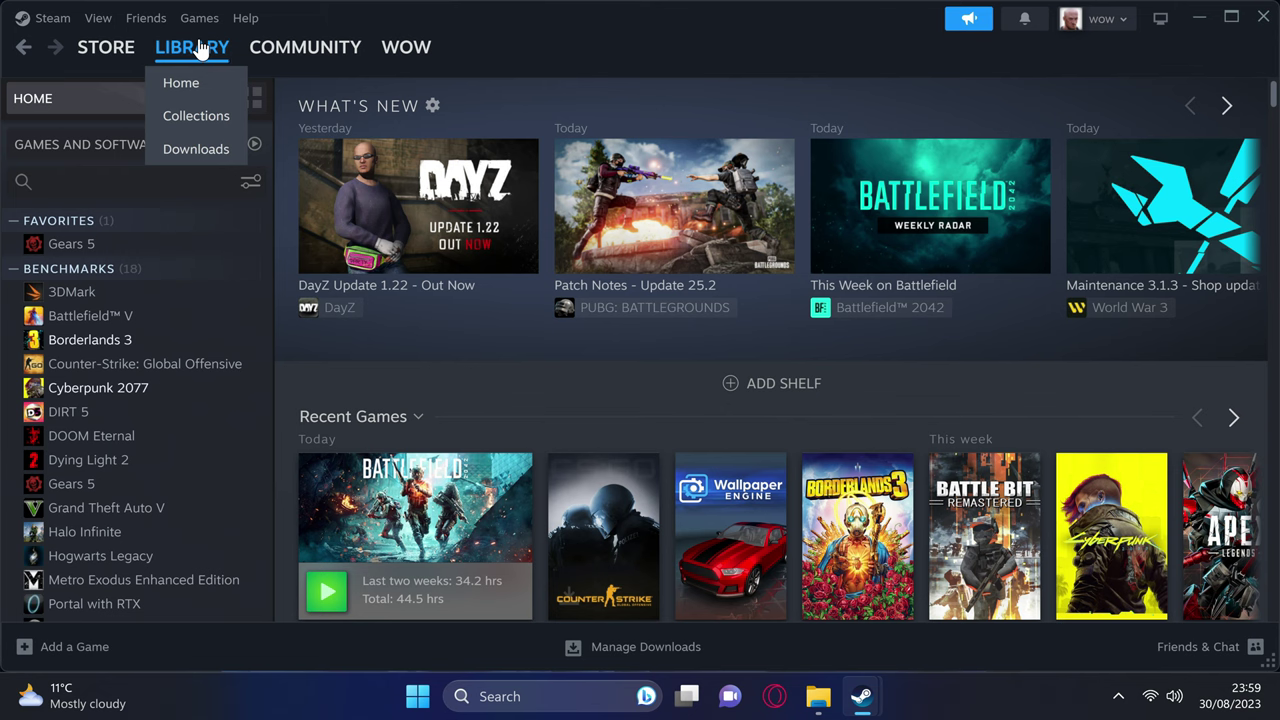
left_click(117, 368)
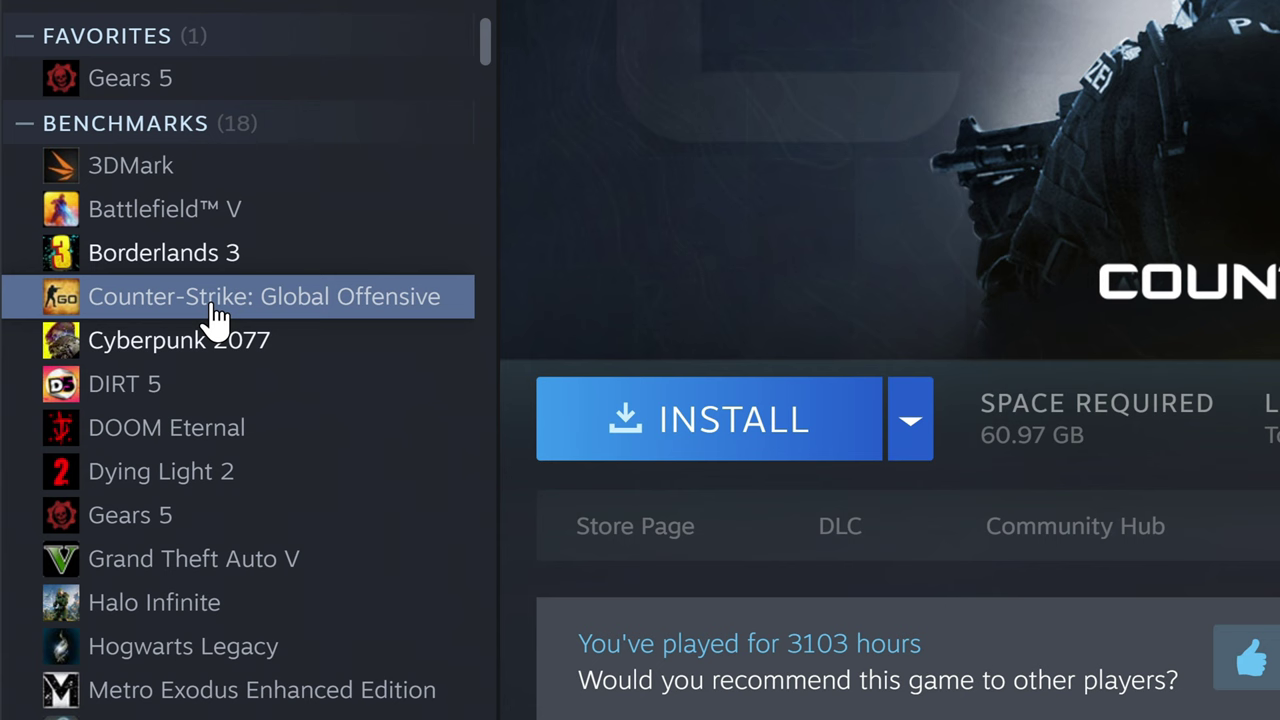
right_click(215, 316)
left_click(330, 648)
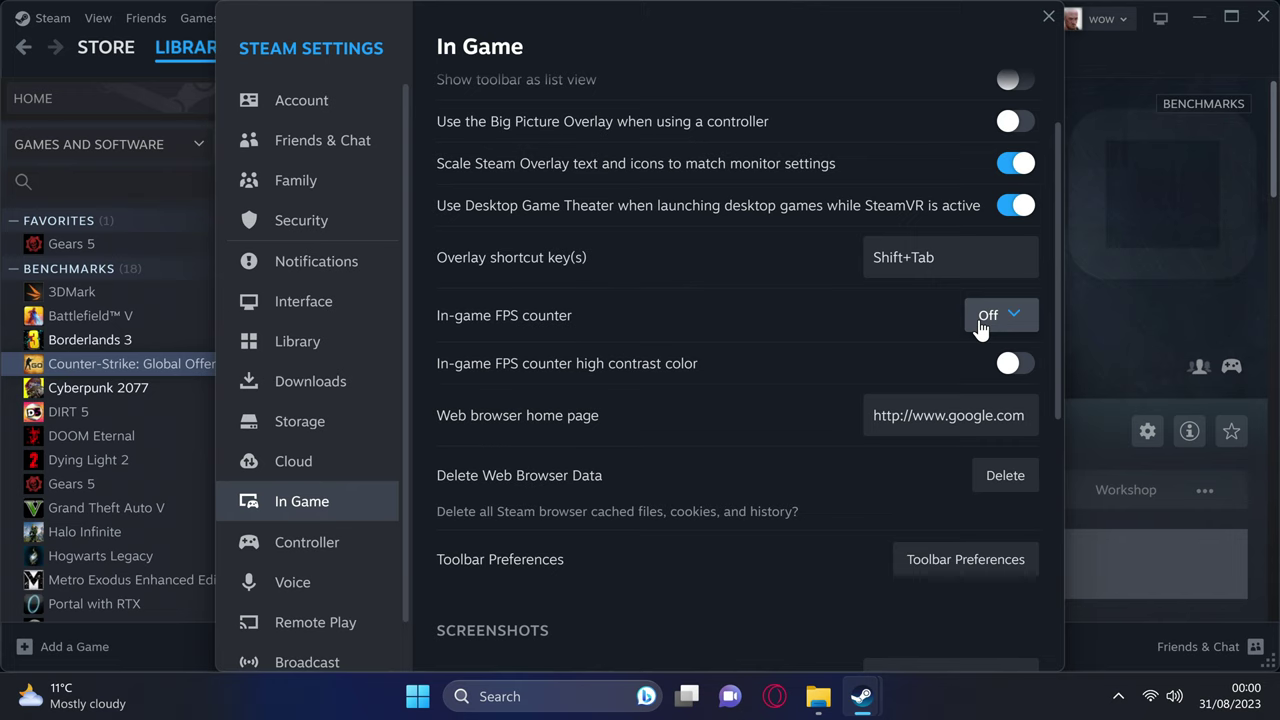
scroll(748, 380, "down", 2)
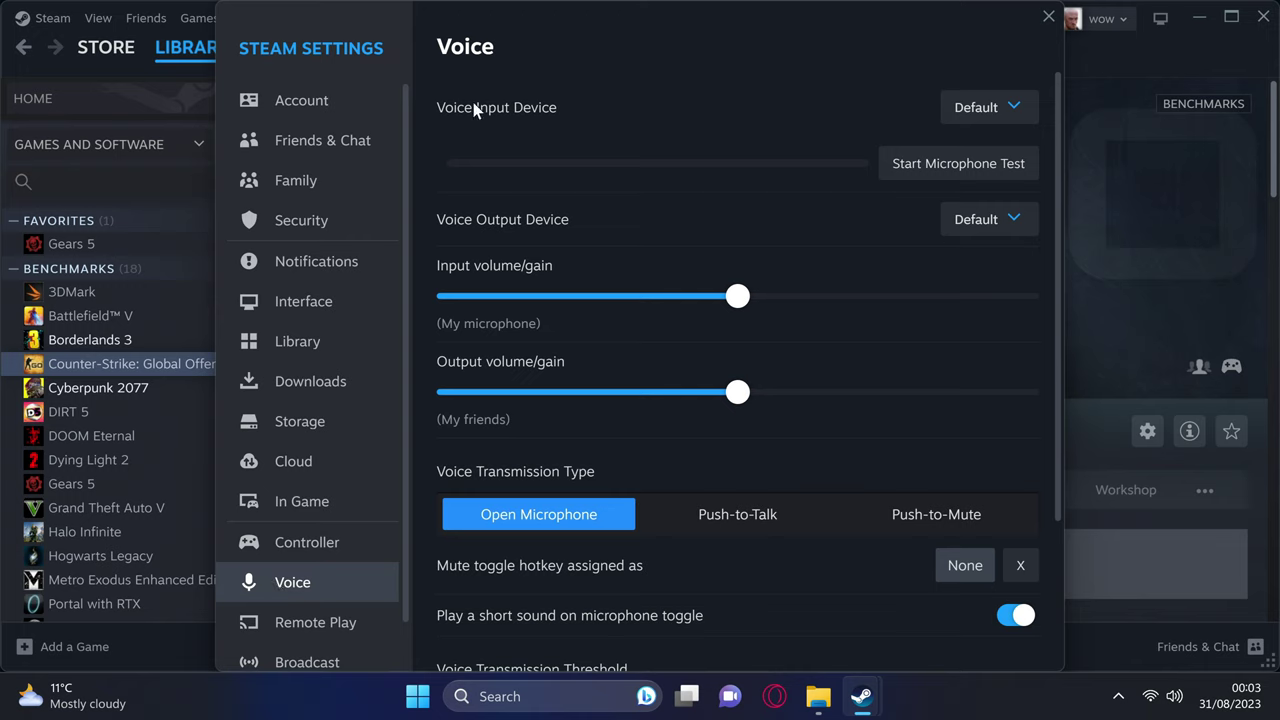
Set the voice output device to AVT GC573 (NVIDIA High Definition Audio) and slightly lower the microphone input volume
left_click(968, 110)
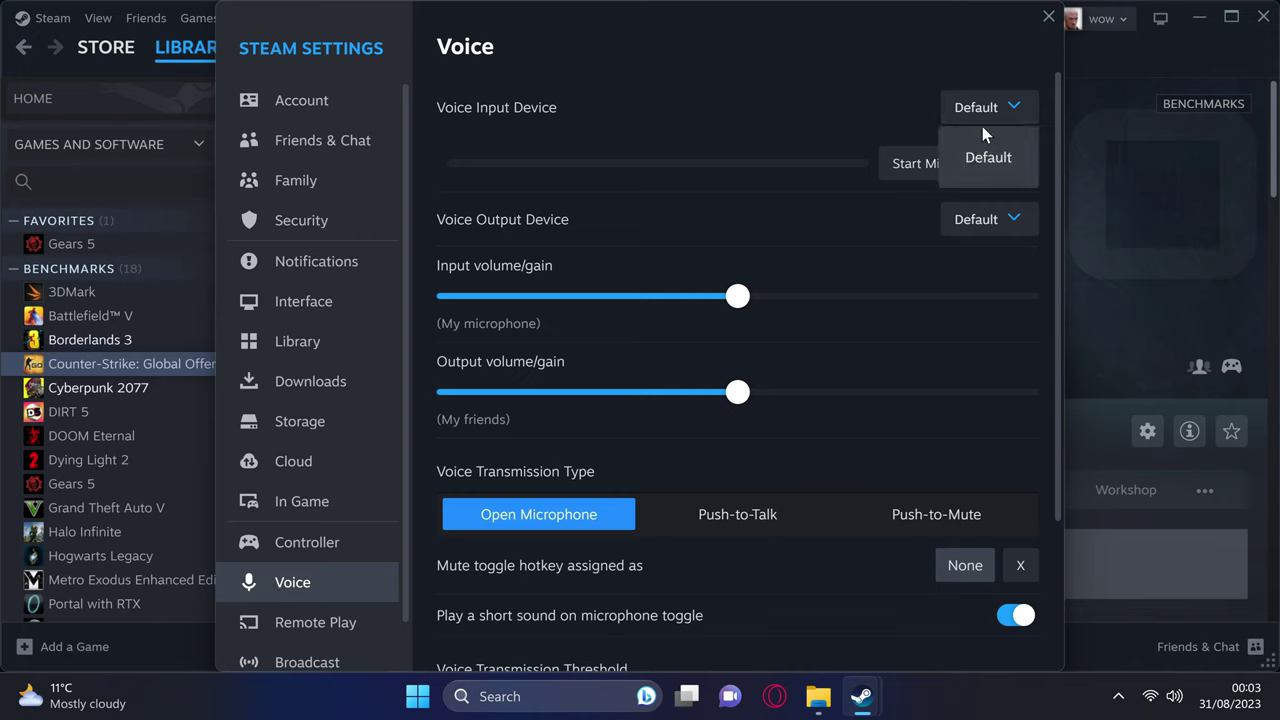
left_click(980, 112)
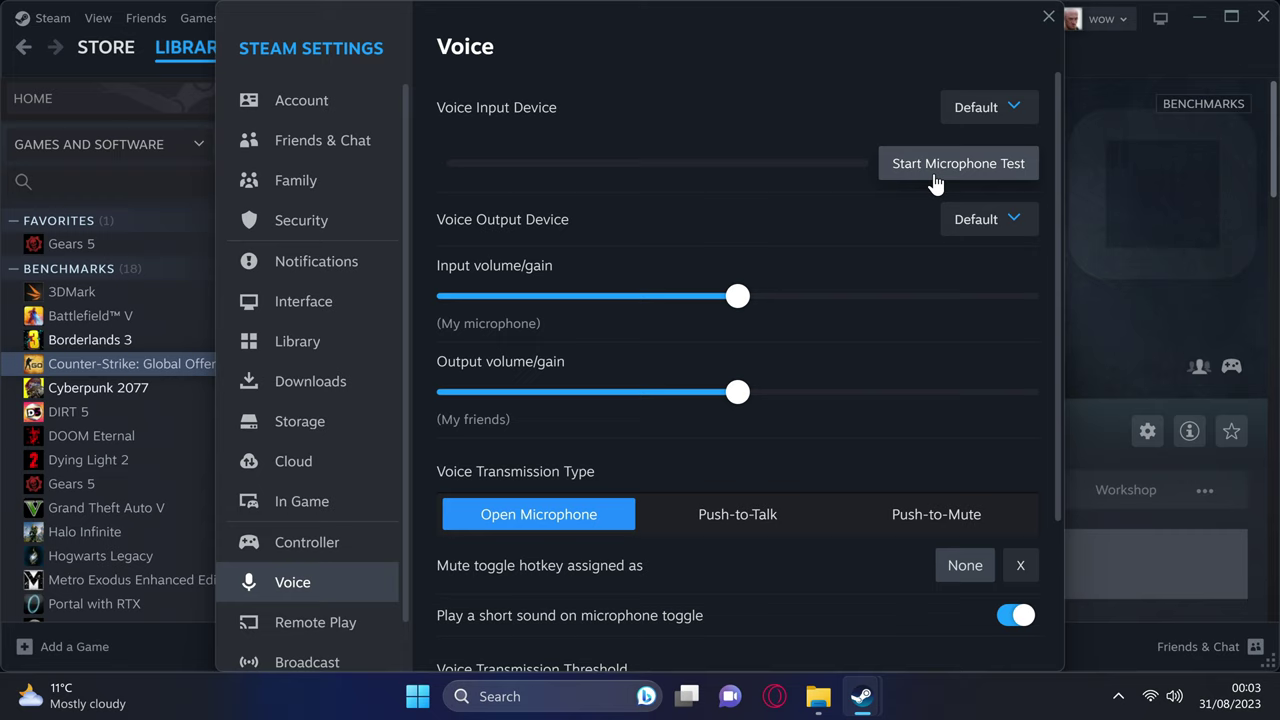
left_click(988, 226)
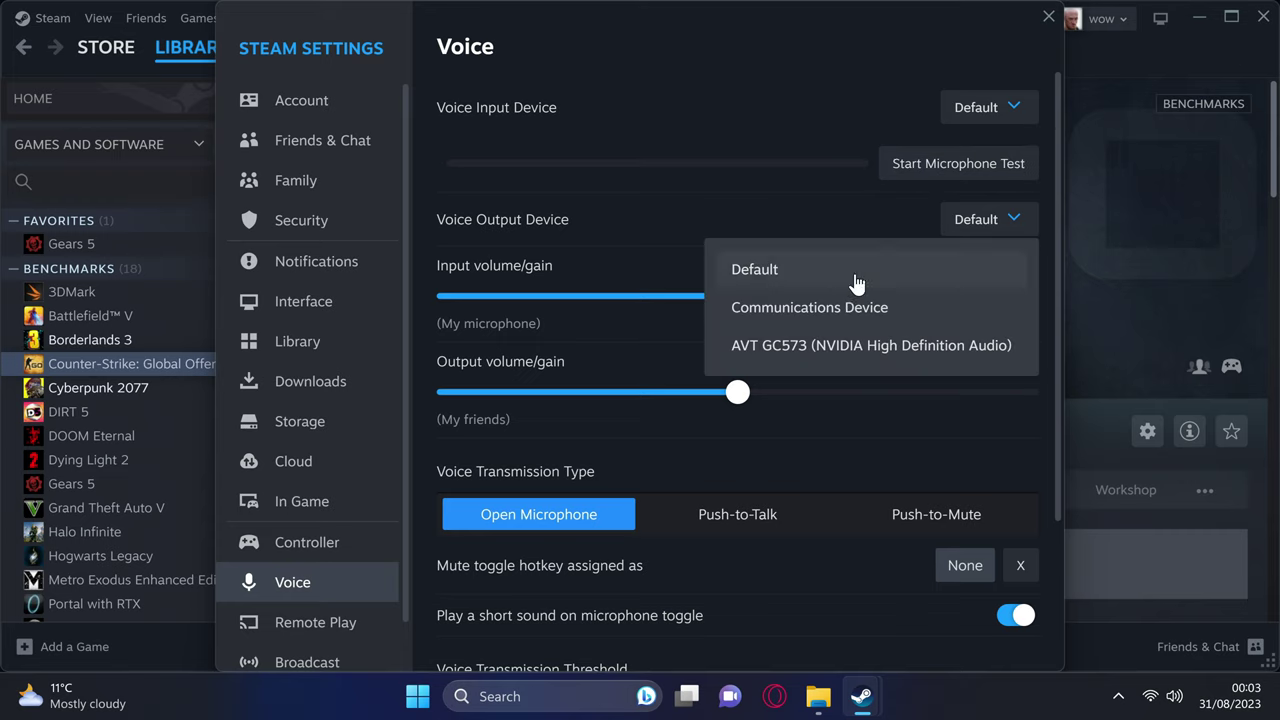
left_click(848, 345)
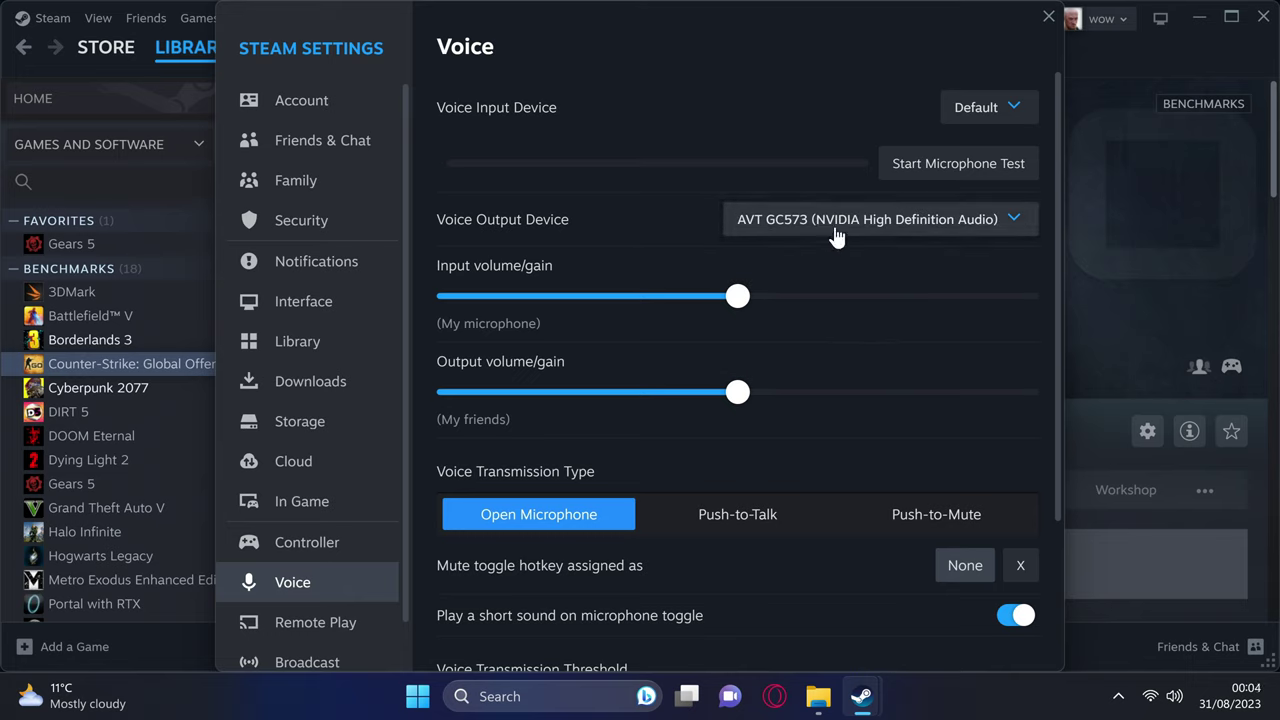
mouse_move(740, 296)
left_mouse_down()
mouse_move(1103, 310)
mouse_move(622, 311)
mouse_move(748, 317)
left_mouse_up()
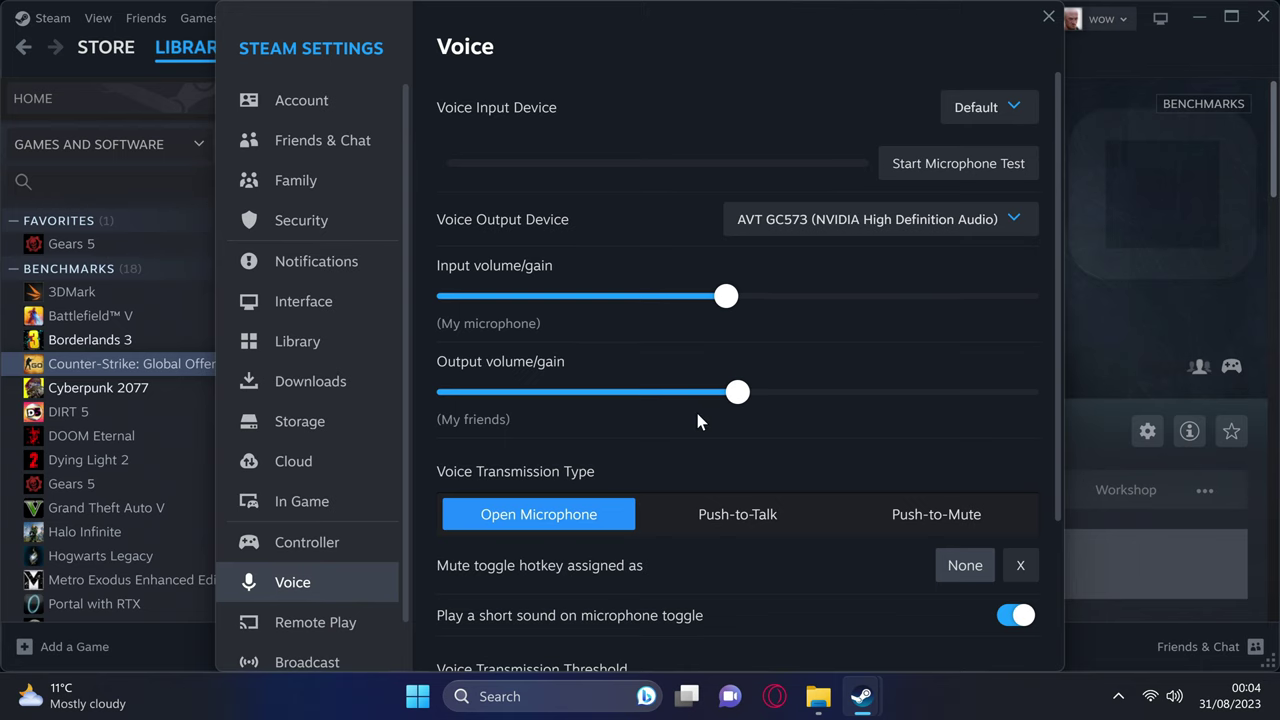
Set the voice transmission type to Push-to-Talk with Mouse 4 as its hotkey
scroll(698, 414, "down", 2)
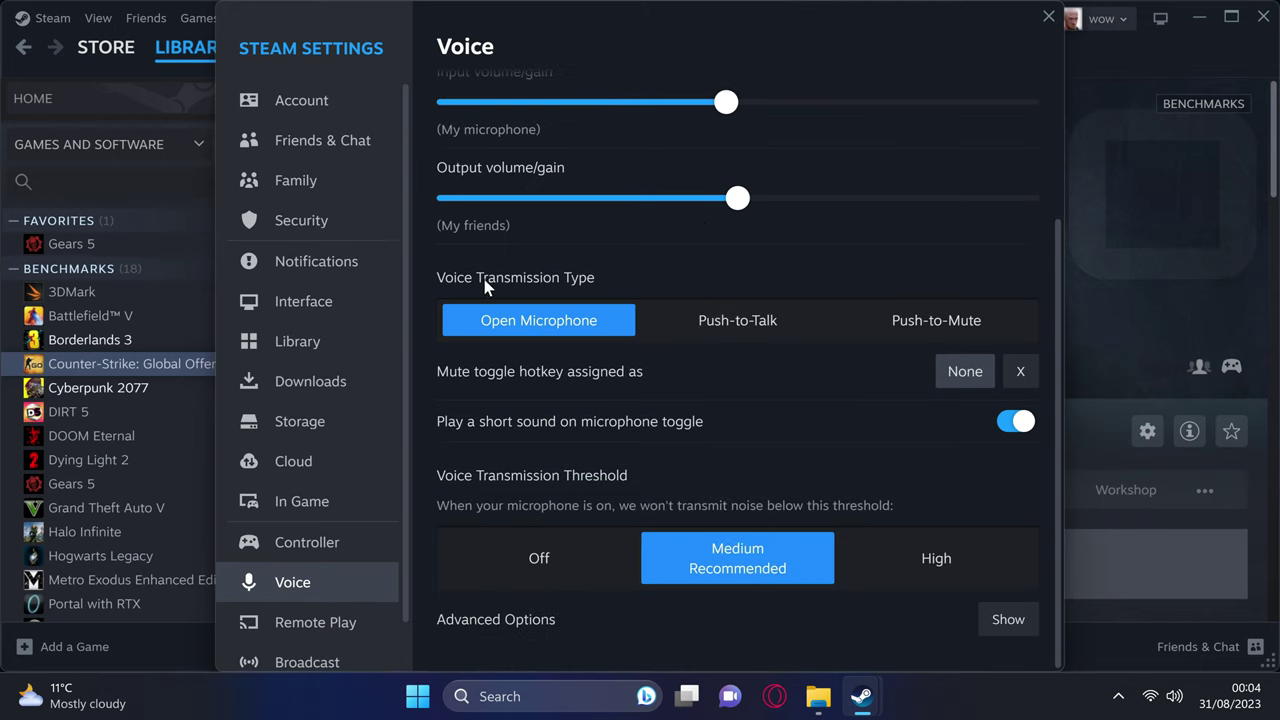
left_click(771, 317)
left_click(990, 370)
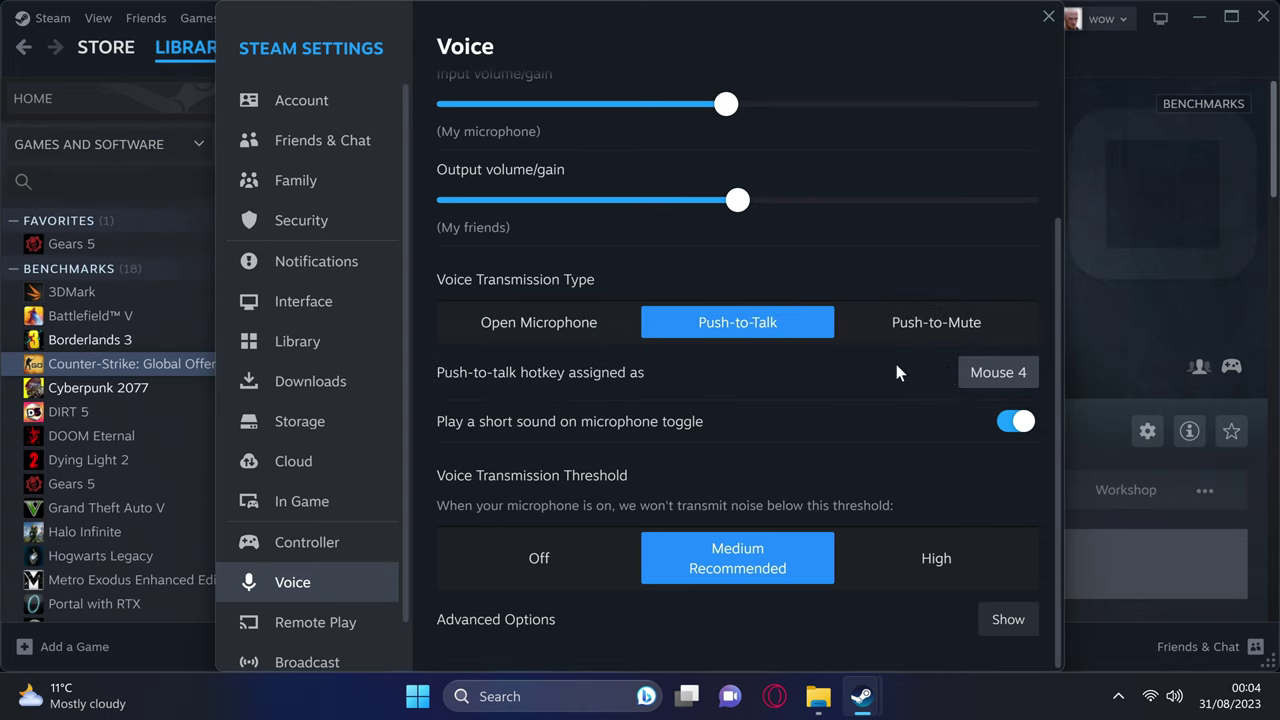
scroll(735, 325, "up", 1)
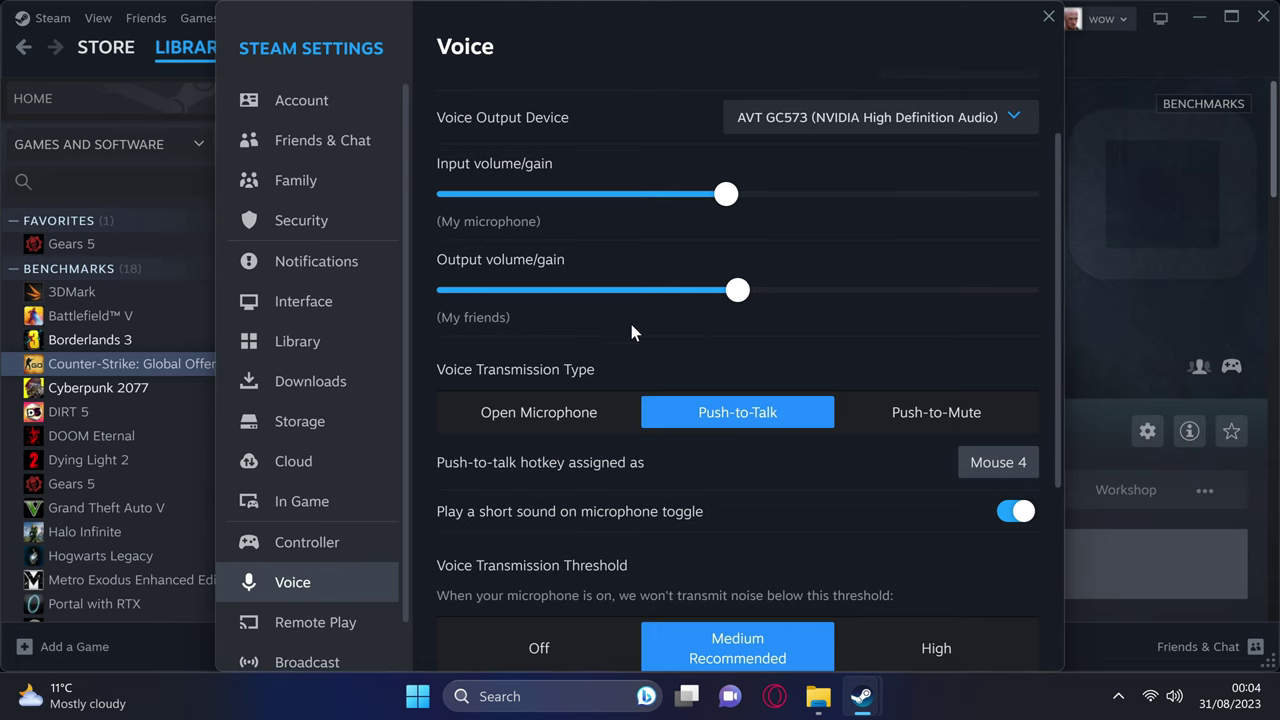
Show the advanced voice options and turn off echo cancellation and noise cancellation
scroll(630, 360, "down", 3)
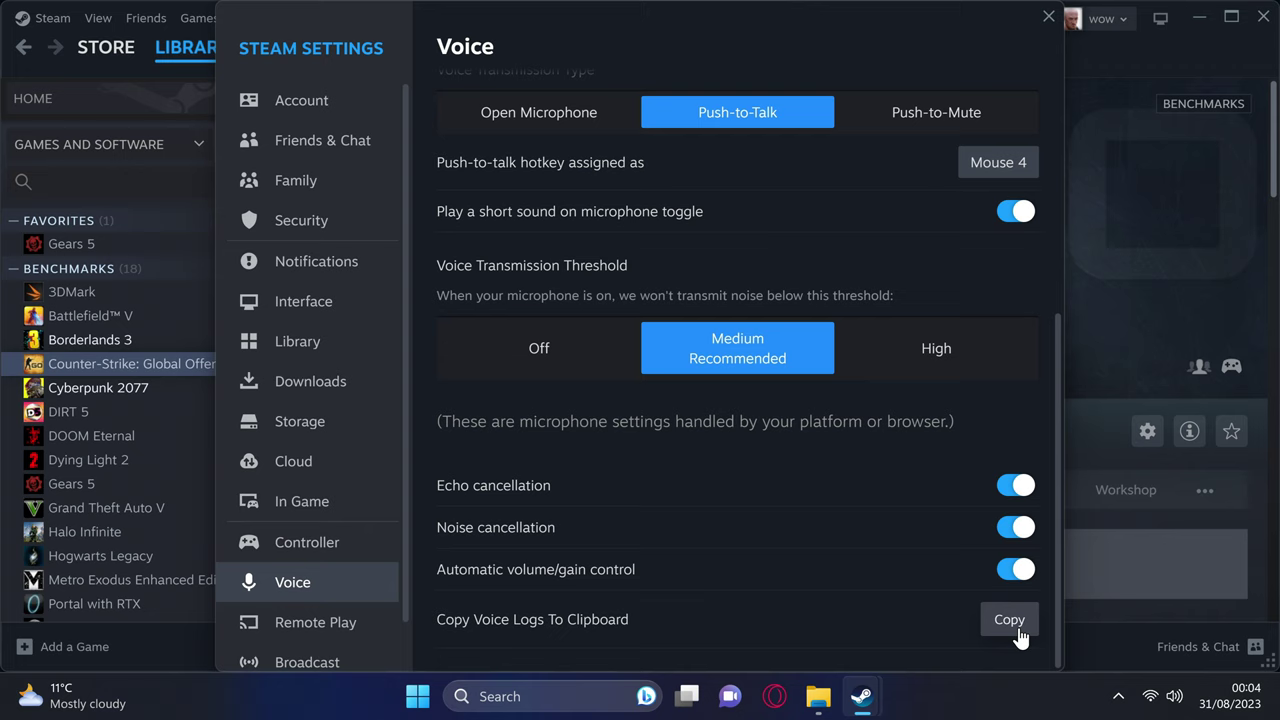
left_click(1014, 485)
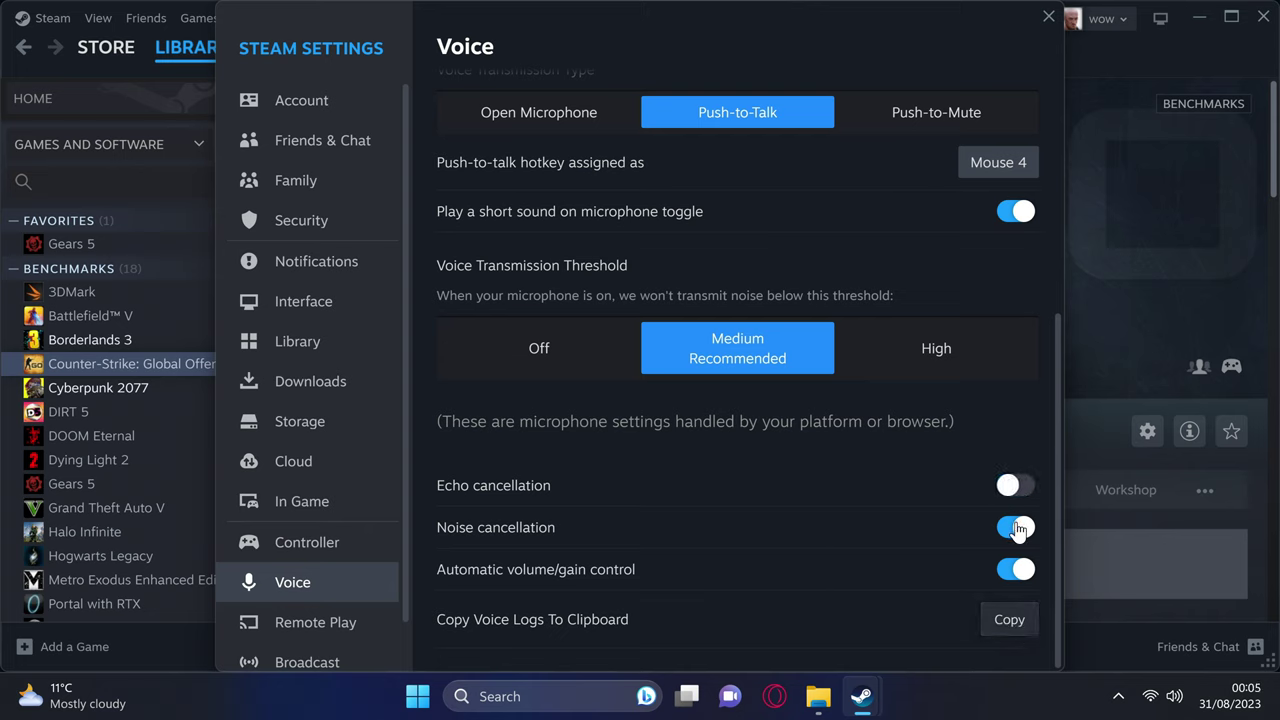
left_click(1010, 528)
Disable Remote Play and set the Broadcast privacy setting to Broadcasting disabled
left_click(335, 622)
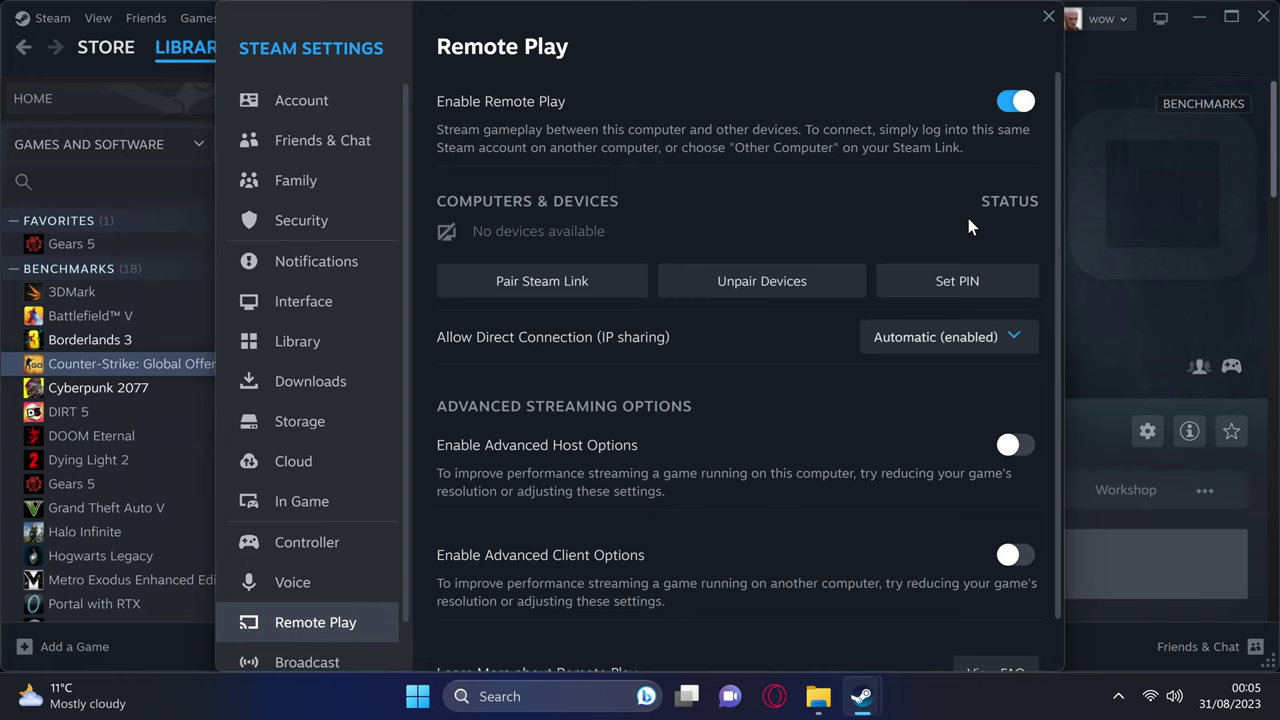
left_click(1005, 102)
left_click(362, 625)
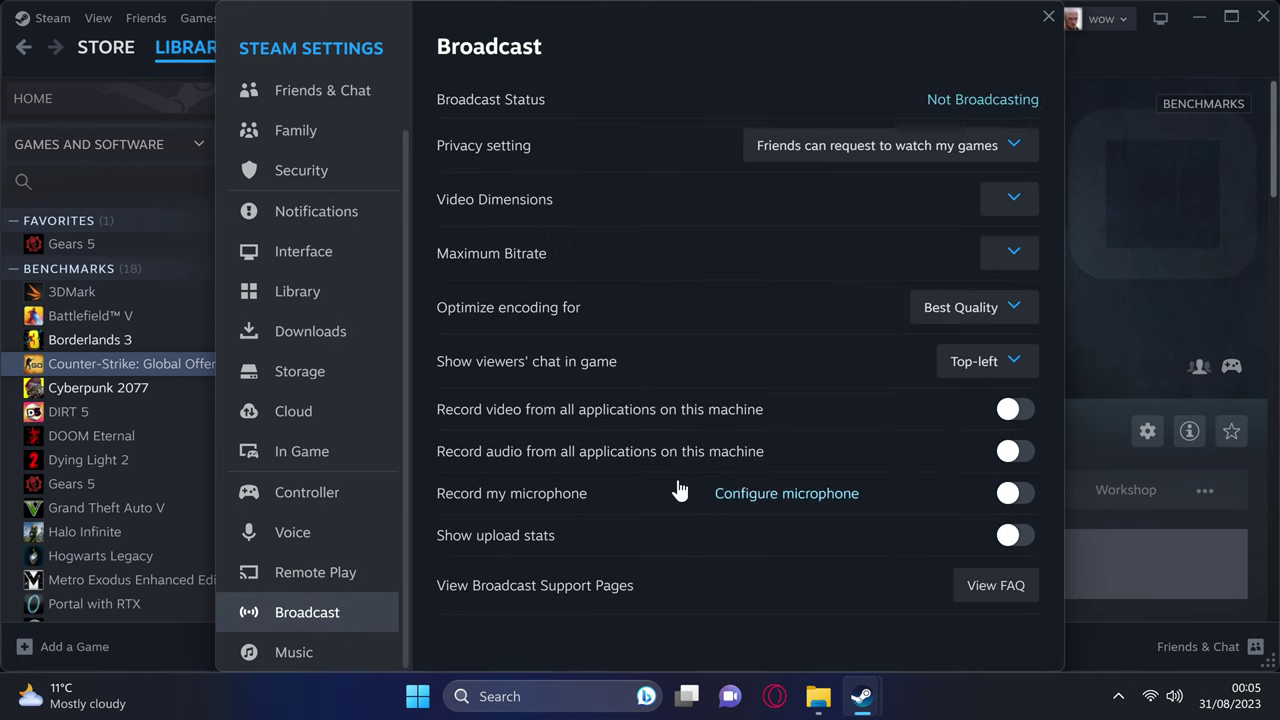
left_click(837, 145)
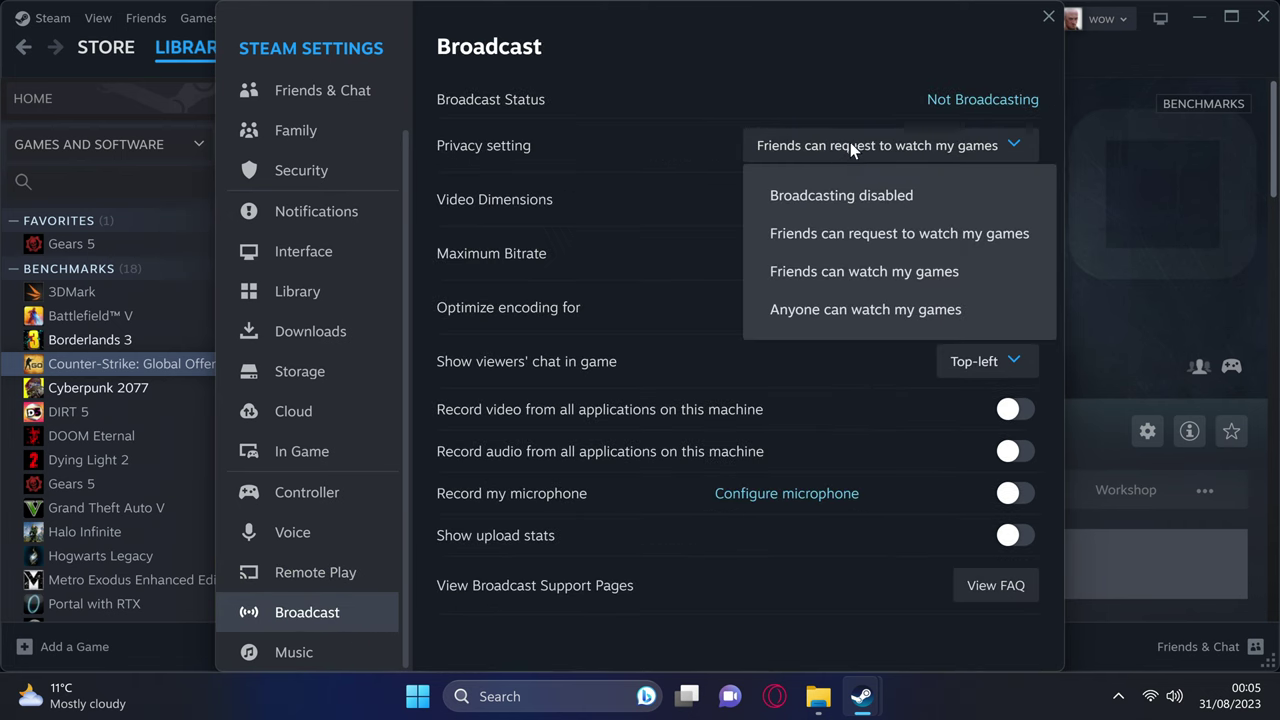
left_click(802, 196)
Check the Music settings, close the settings window and restore the Steam window to its smaller size
left_click(293, 652)
scroll(337, 294, "up", 2)
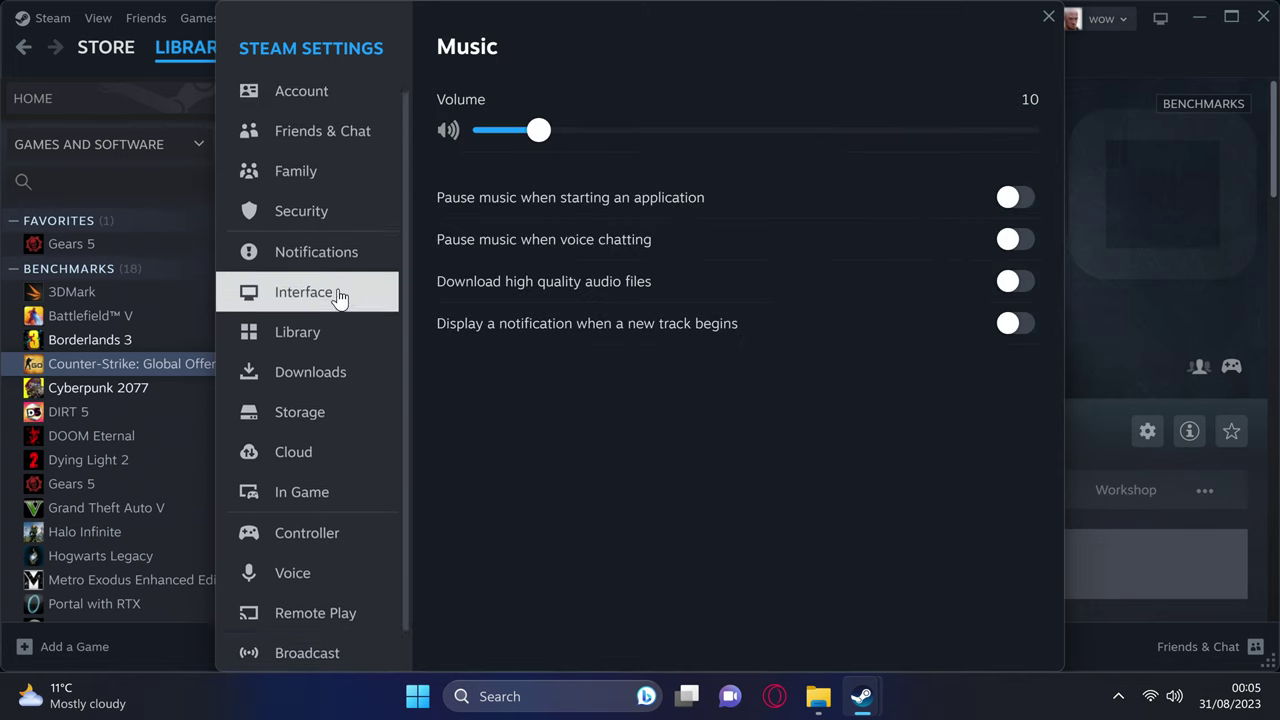
left_click(1049, 18)
key("super+Down")
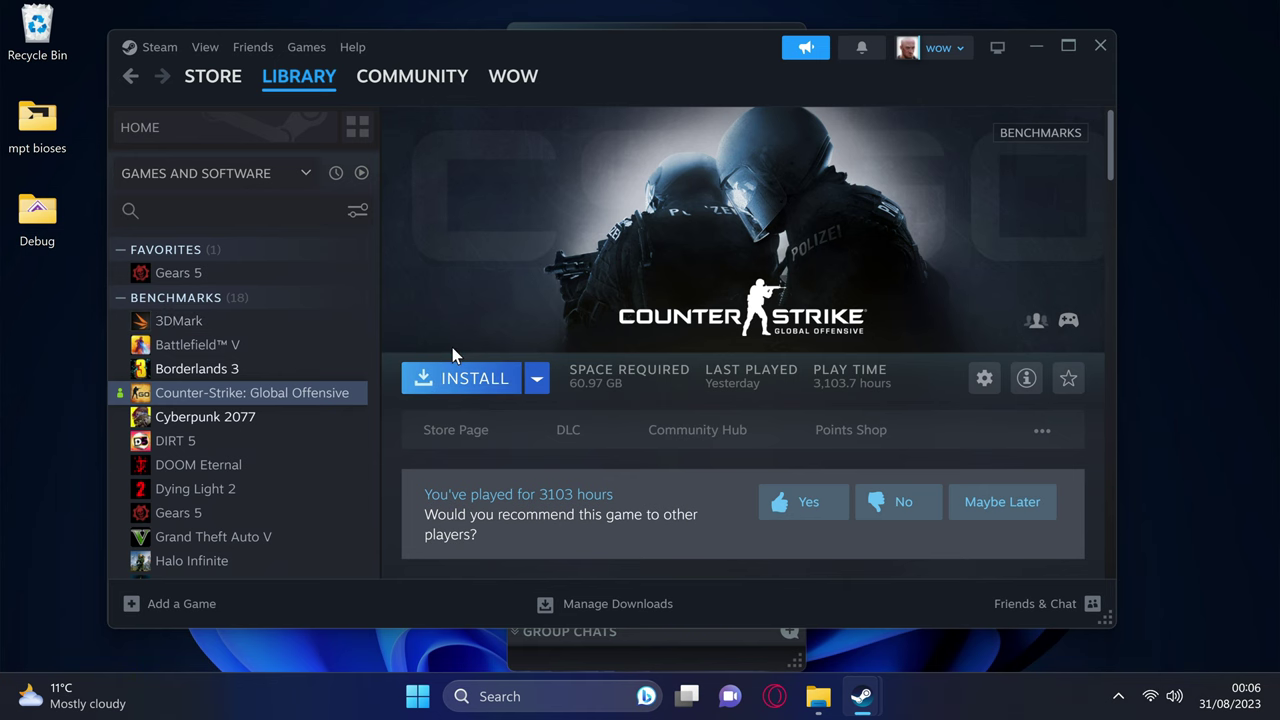
Open the properties of Borderlands 3 and turn off the Steam Overlay while in-game for that game
left_click(178, 368)
right_click(212, 370)
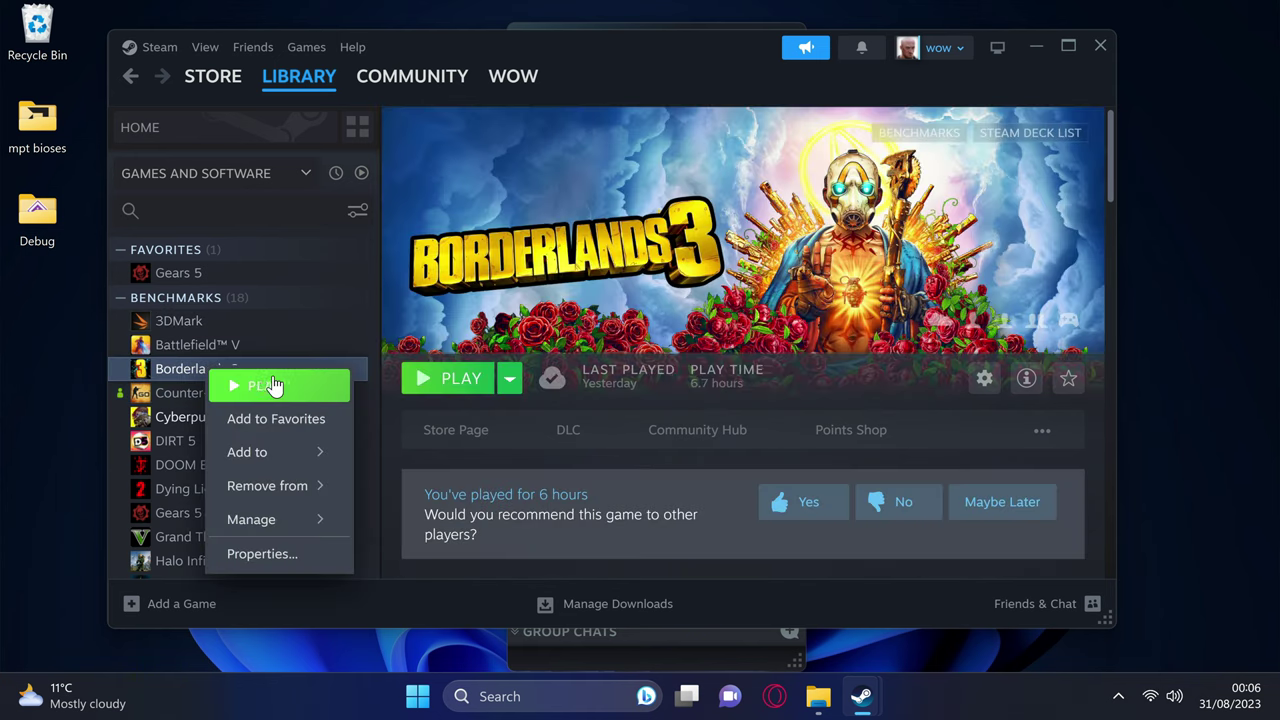
left_click(302, 555)
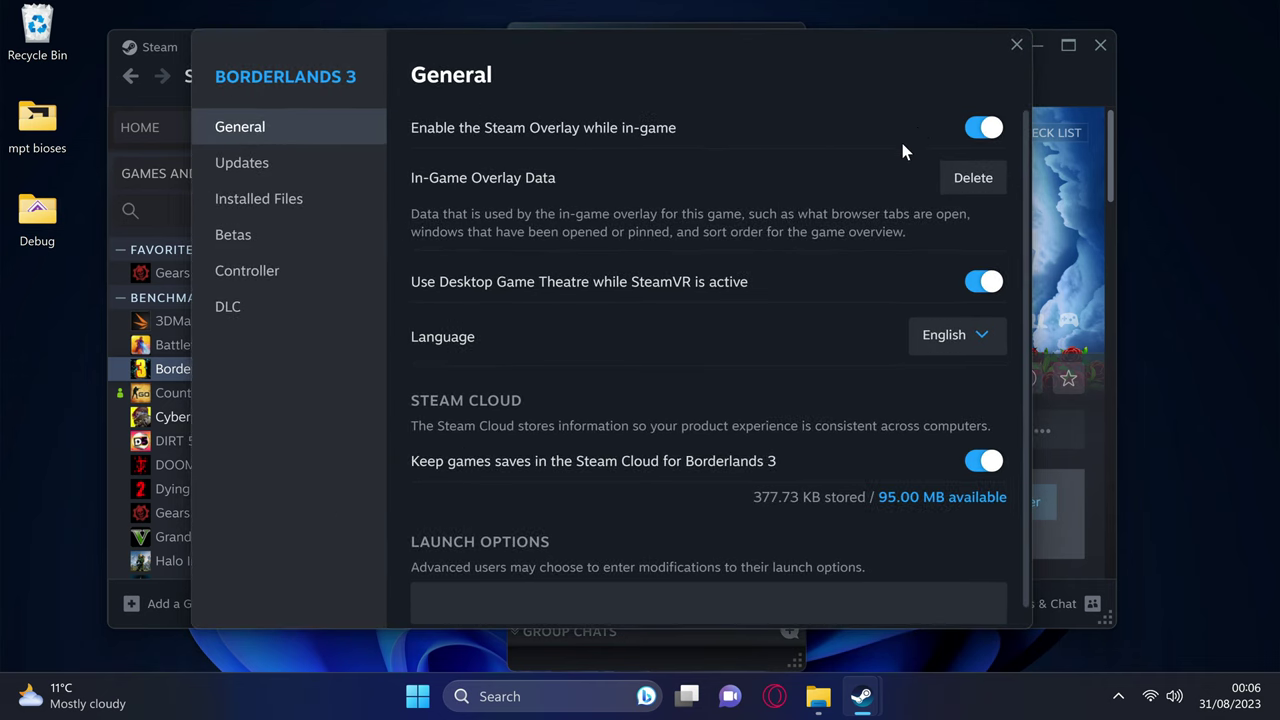
left_click(973, 131)
Request deletion of Borderlands 3's in-game overlay data, answer the prompt, and disable Desktop Game Theatre while SteamVR is active
left_click(966, 177)
left_click(758, 378)
left_click(978, 286)
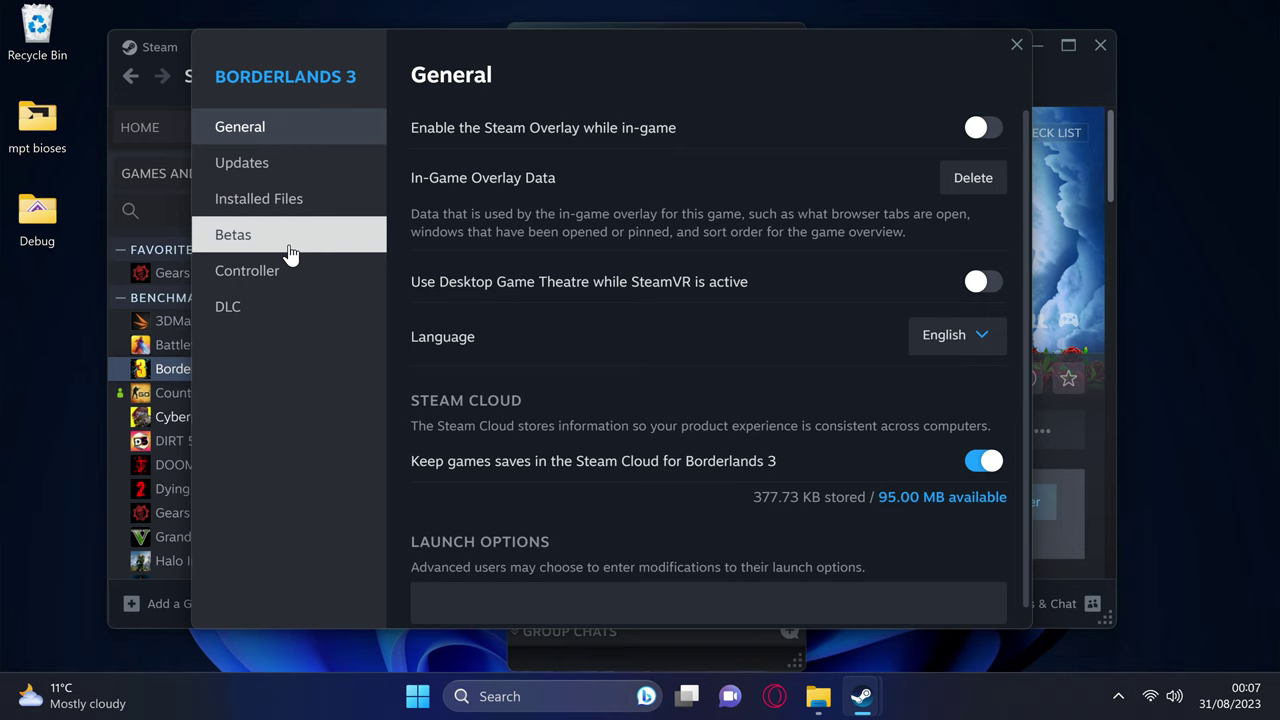
Set the controller override for Borderlands 3 to Disable Steam Input
left_click(314, 277)
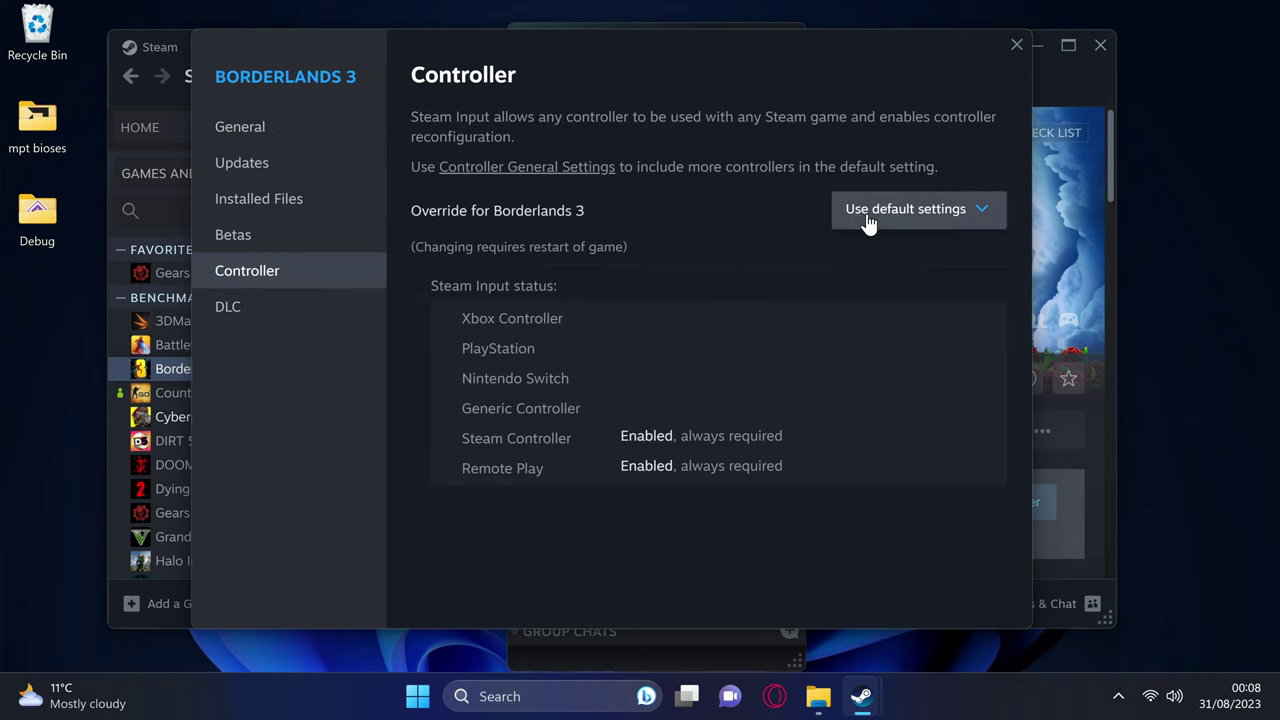
left_click(908, 218)
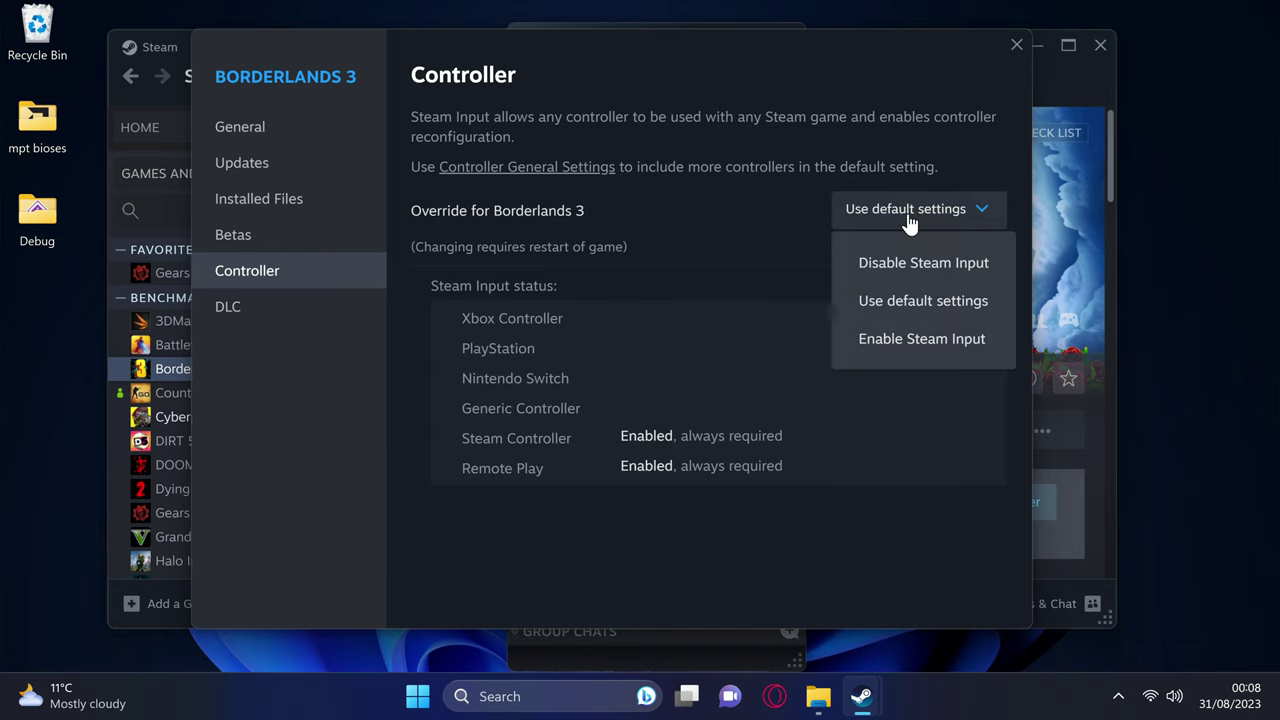
left_click(929, 266)
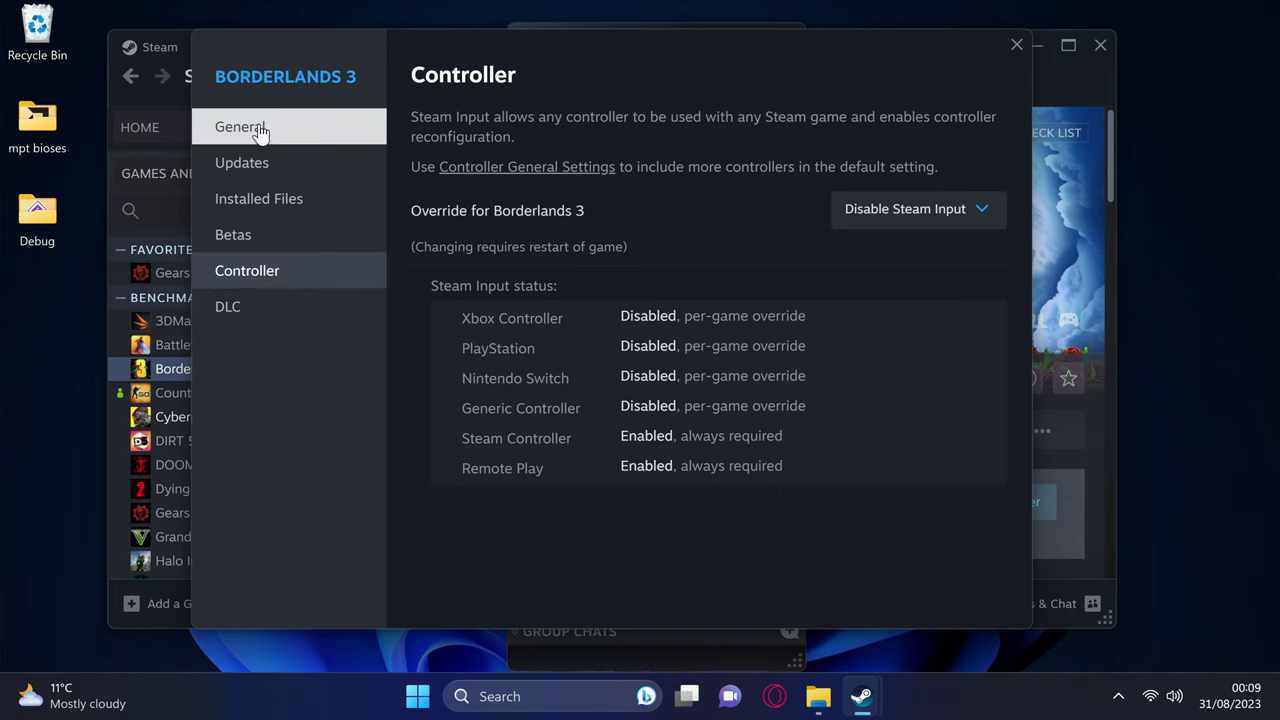
Deselect the Borderlands 3: Director's Cut DLC for installation and close the game's properties
left_click(278, 310)
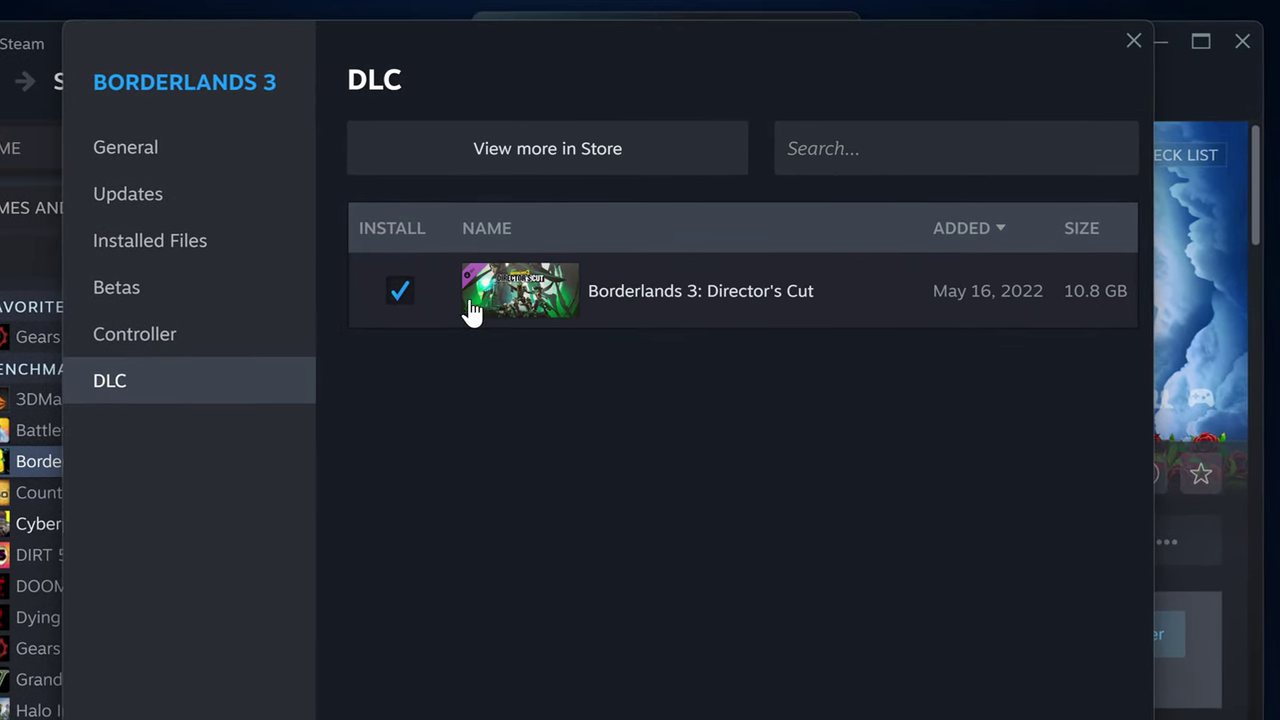
left_click(404, 292)
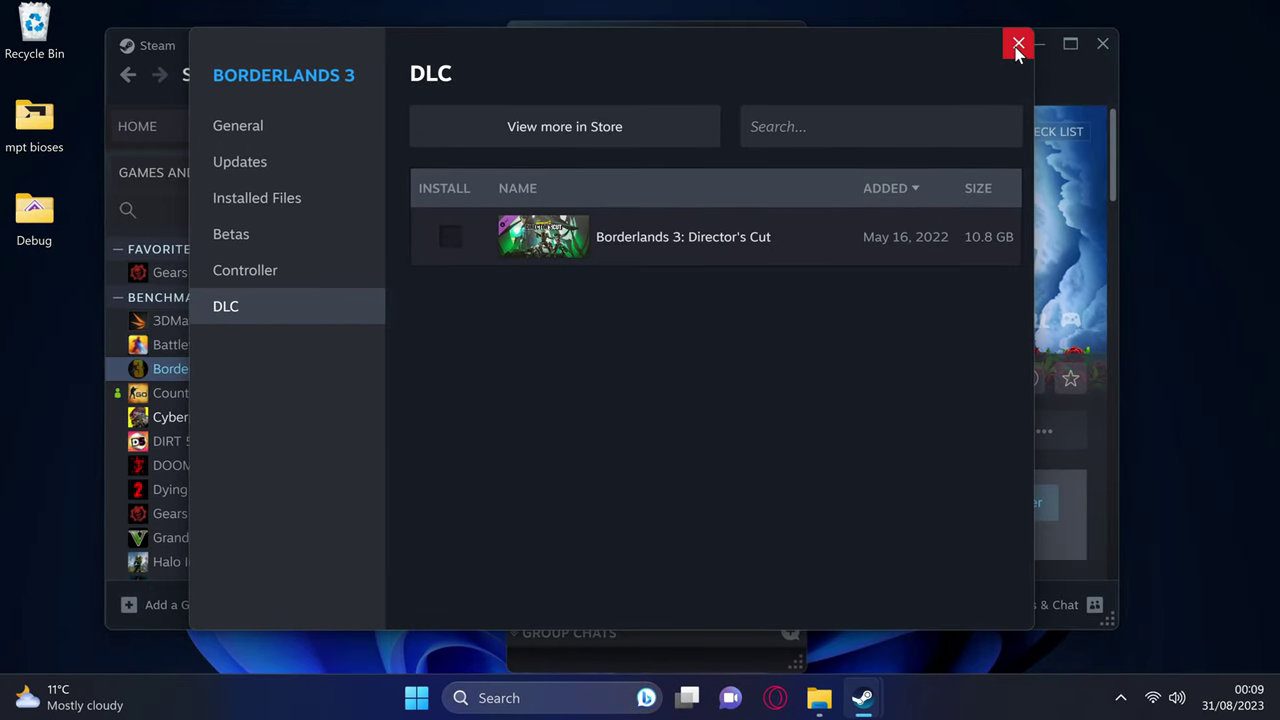
left_click(1145, 38)
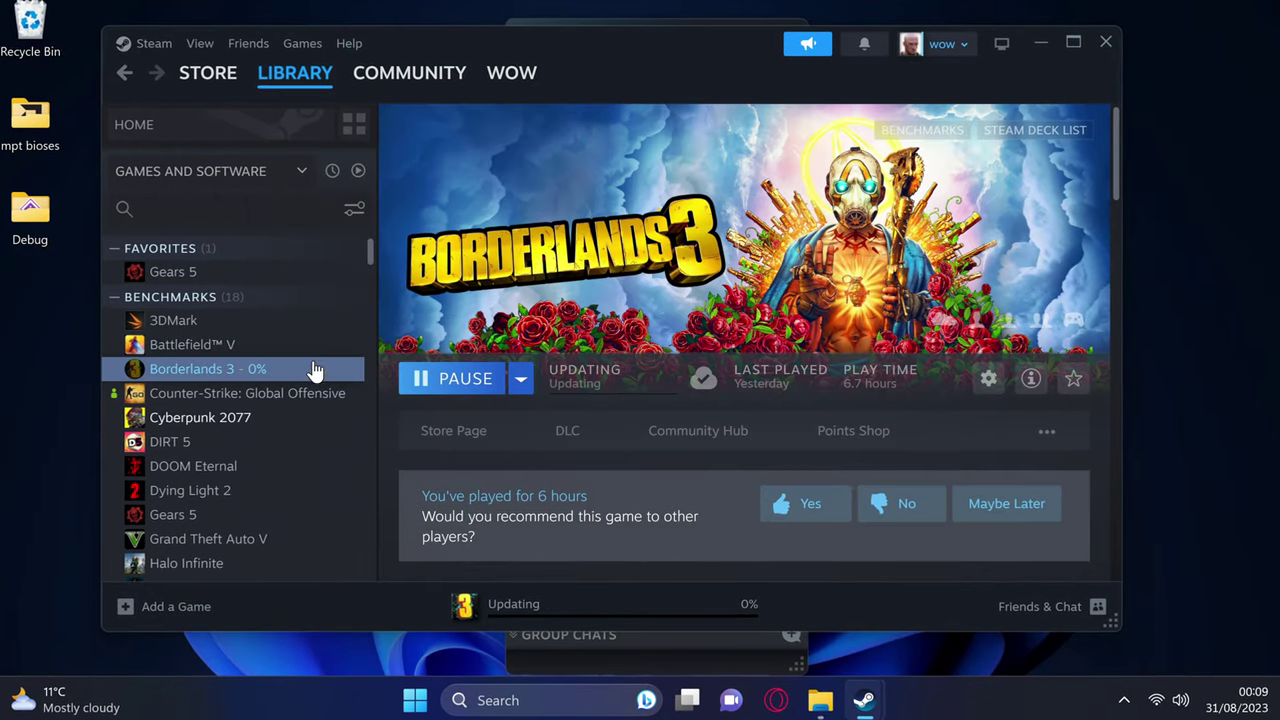